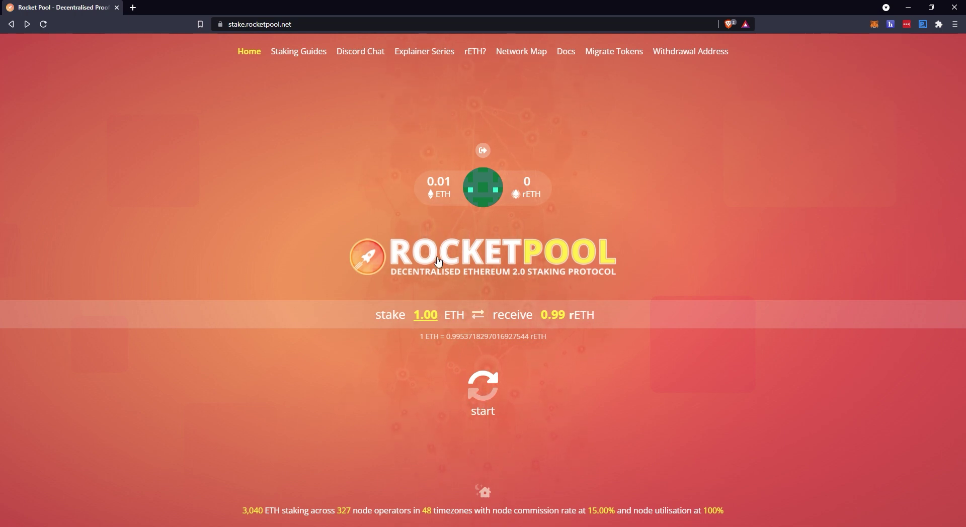
# Set the stake amount to 0.01 ETH and start the staking transaction
pyautogui.click(485, 384)
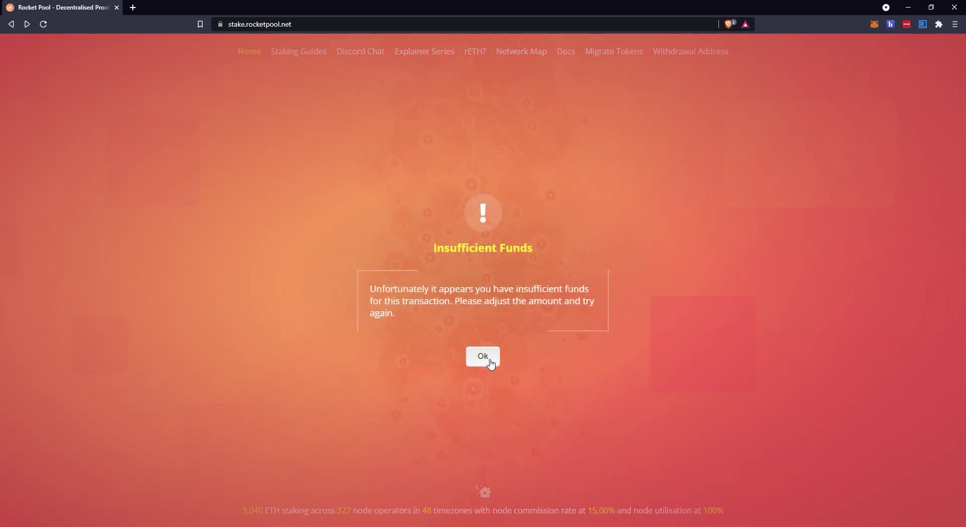
pyautogui.click(490, 362)
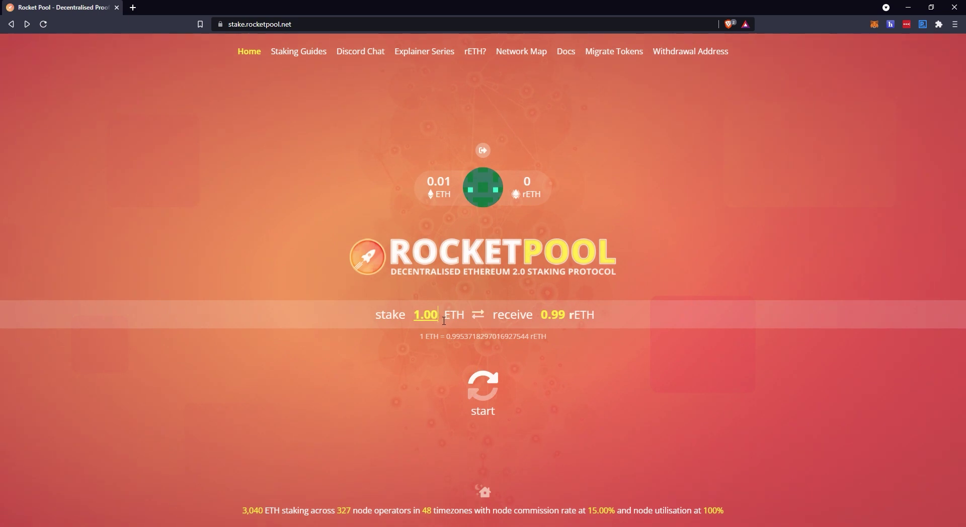
pyautogui.moveTo(443, 321); pyautogui.dragTo(396, 320)
pyautogui.write('0.01')
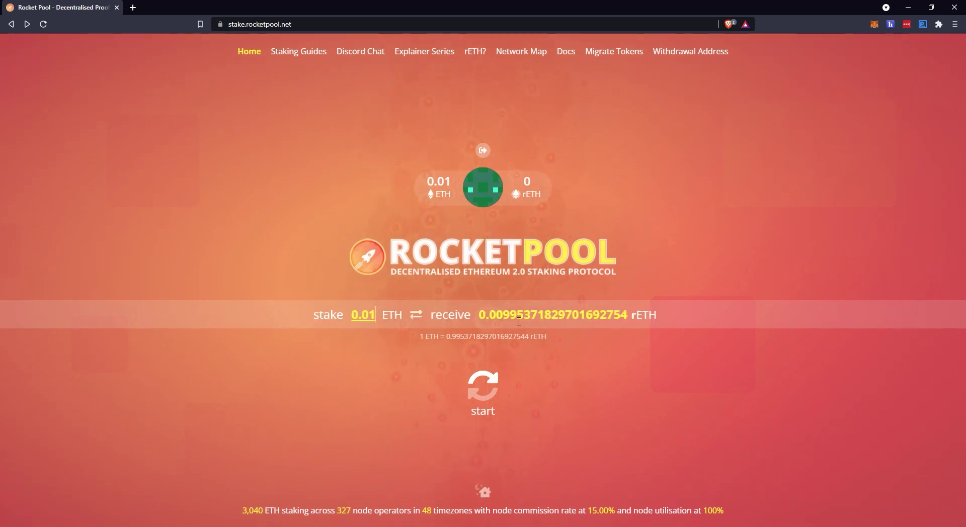
pyautogui.click(485, 389)
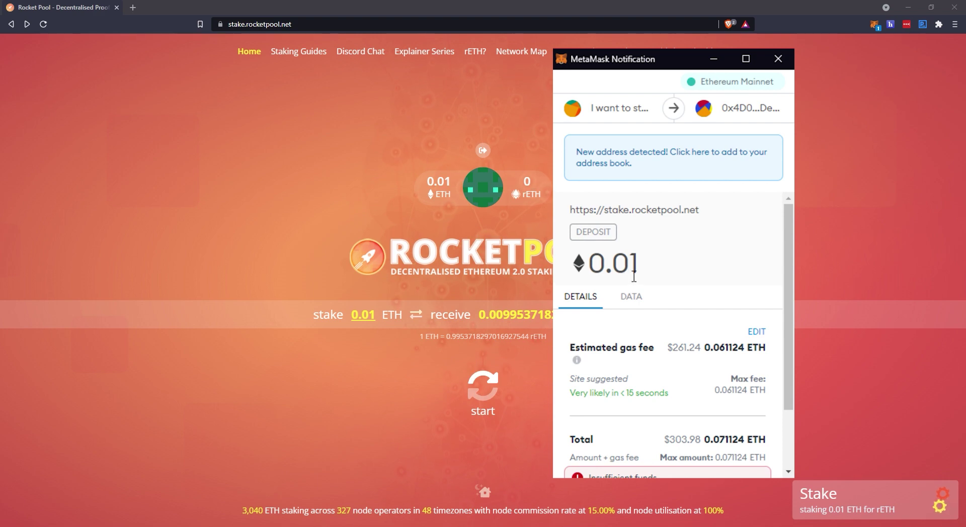
# Open the transaction's suggested gas fee for editing and set the max priority fee to 1.5 GWEI
pyautogui.scroll(-3, 674, 269)
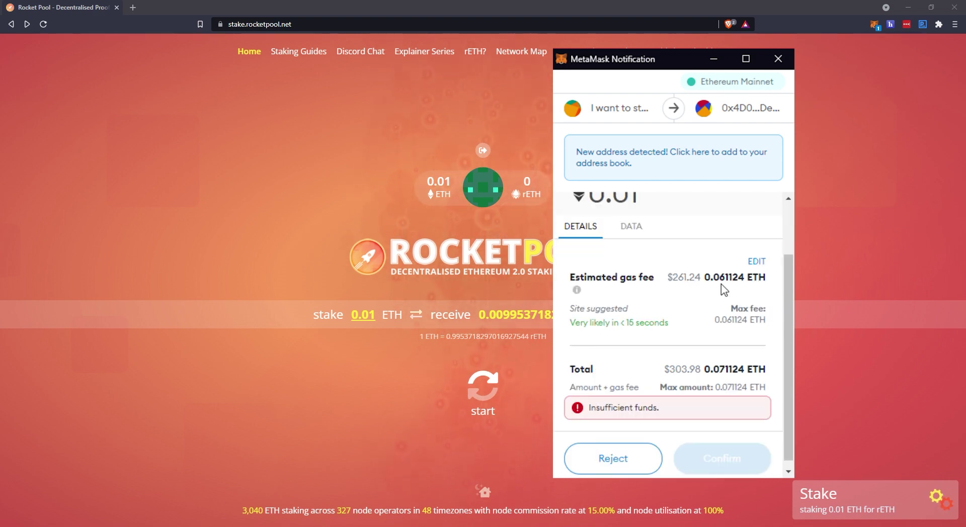
pyautogui.click(756, 262)
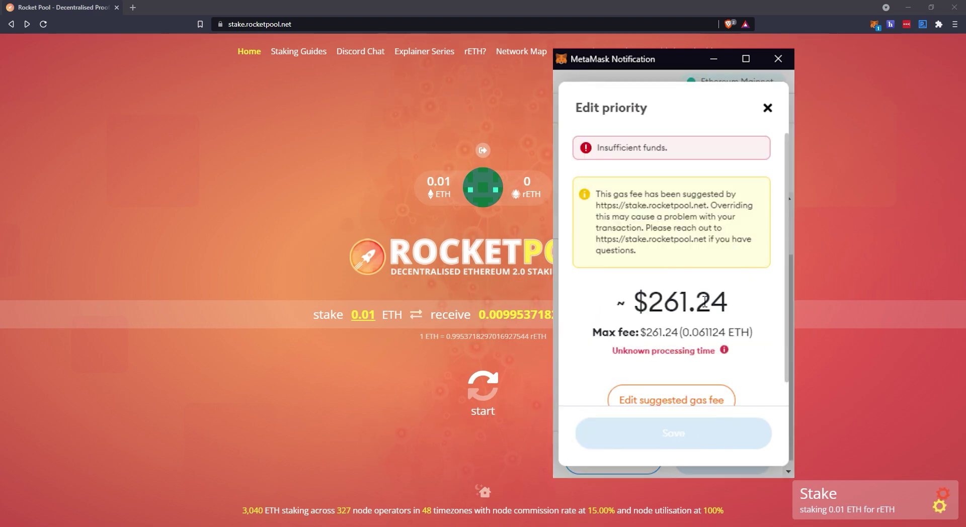
pyautogui.scroll(-1, 705, 302)
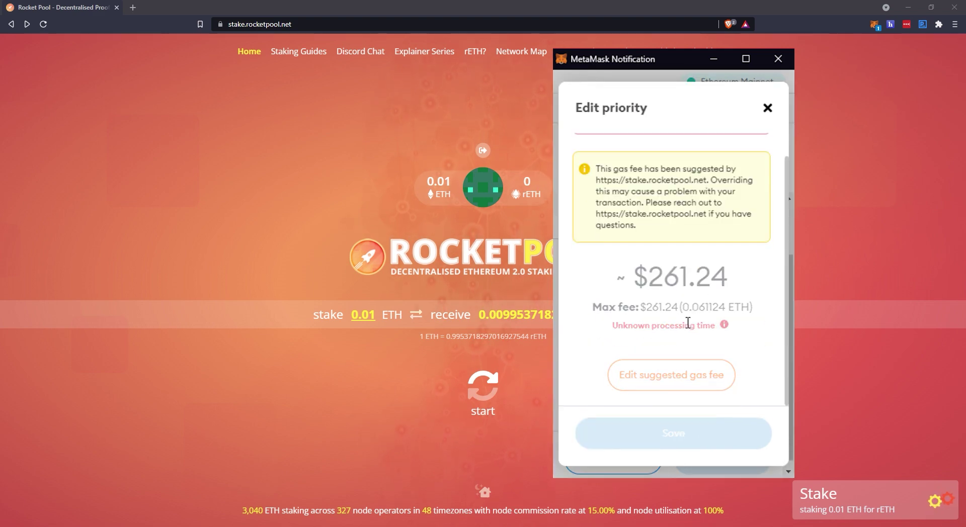
pyautogui.click(687, 383)
pyautogui.scroll(-3, 659, 292)
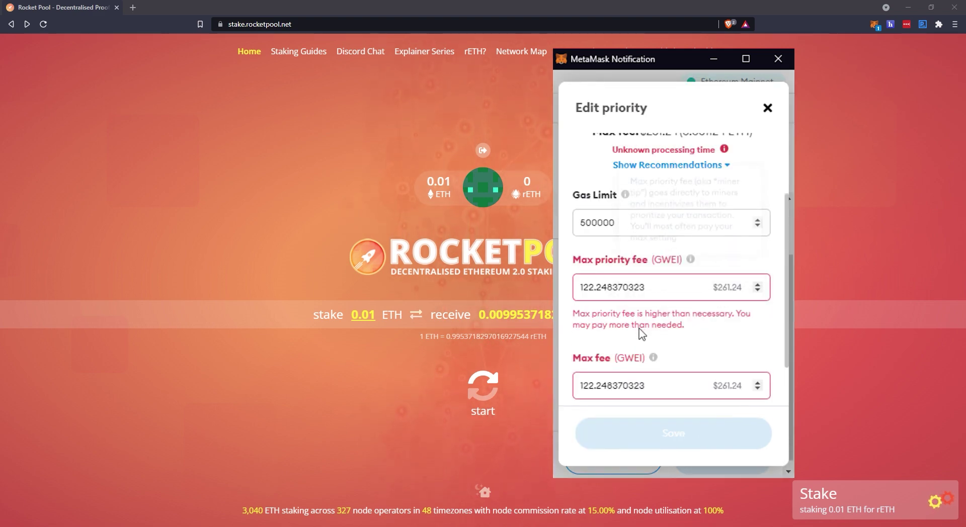
pyautogui.doubleClick(659, 292)
pyautogui.write('1.5')
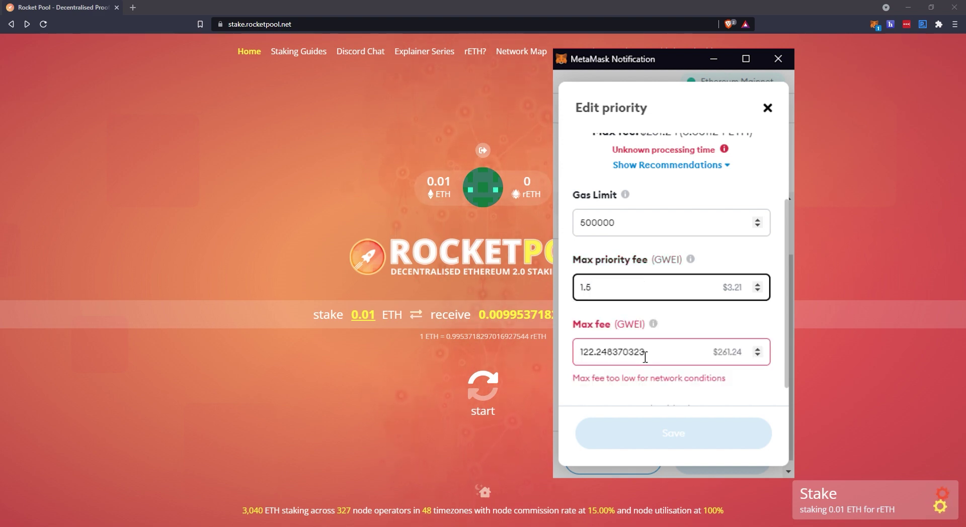
# Set the max fee to 100 GWEI and check the updated gas fee estimate
pyautogui.click(659, 359)
pyautogui.moveTo(679, 358); pyautogui.dragTo(580, 353)
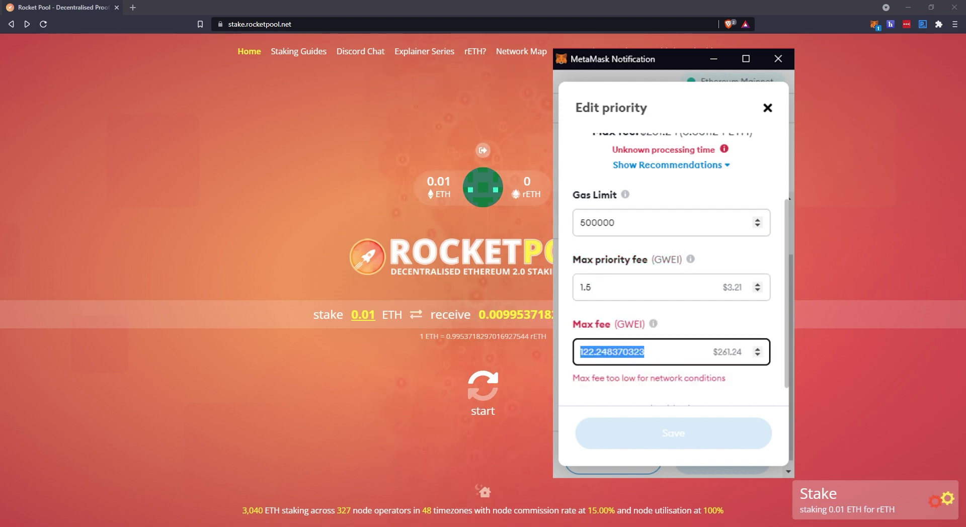
pyautogui.write('100')
pyautogui.scroll(2, 717, 241)
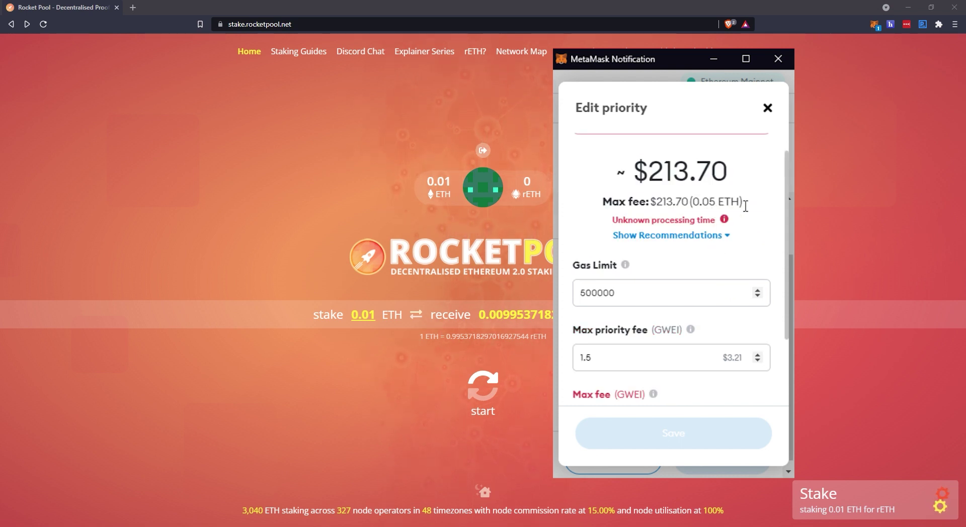
pyautogui.scroll(-2, 745, 211)
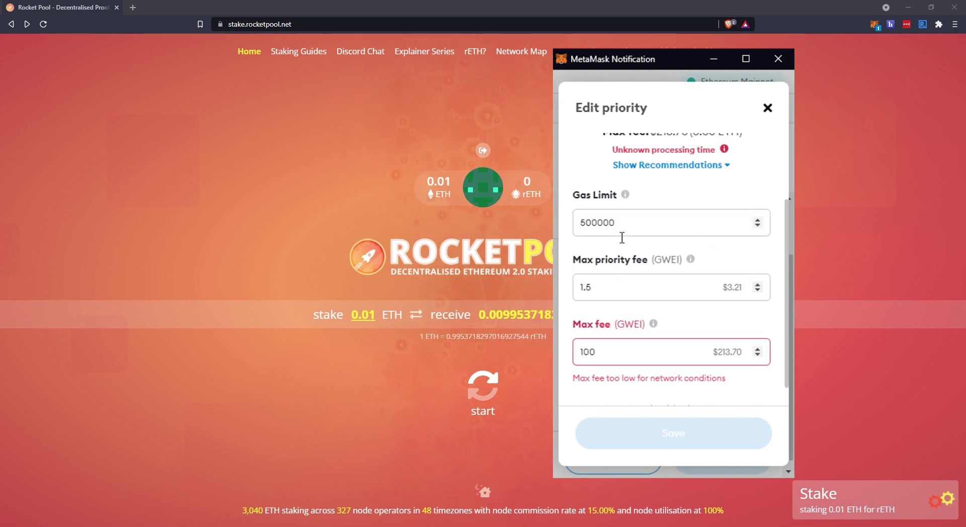
# Try a gas limit of 300000, restore it to 500000, and recheck the fee estimate
pyautogui.scroll(2, 578, 247)
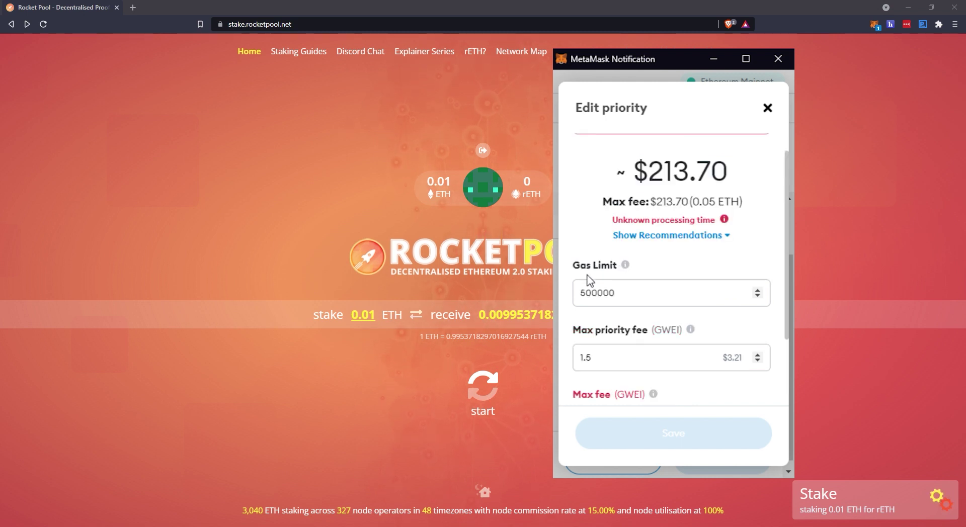
pyautogui.moveTo(587, 300); pyautogui.dragTo(566, 297)
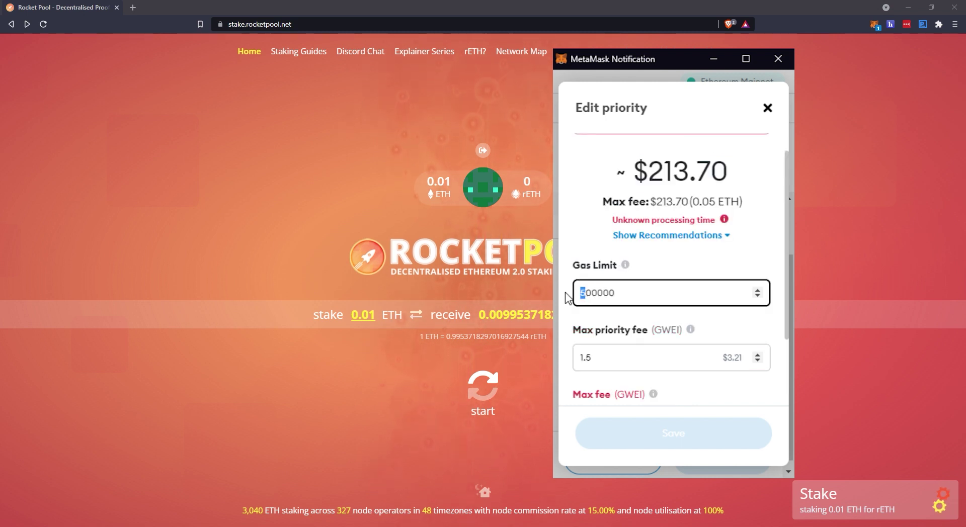
pyautogui.write('3')
pyautogui.click(579, 247)
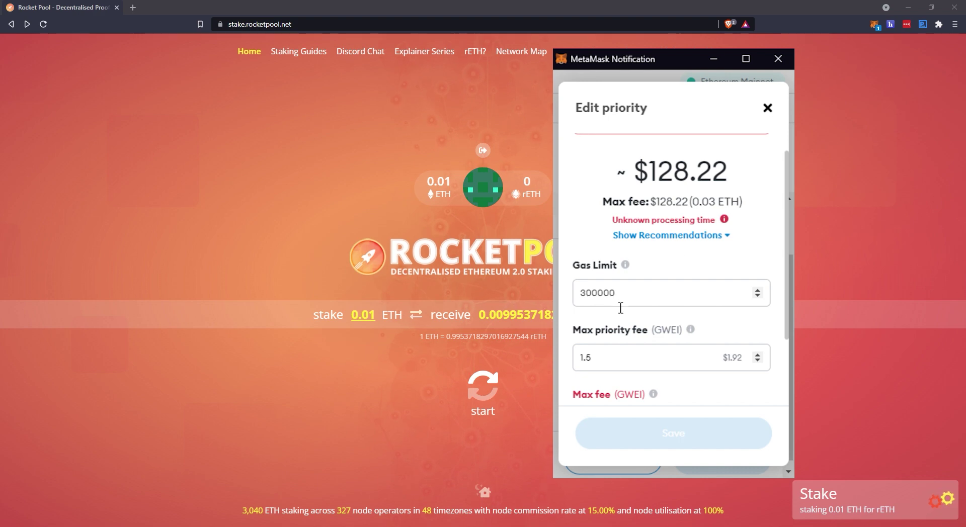
pyautogui.moveTo(588, 296); pyautogui.dragTo(585, 297)
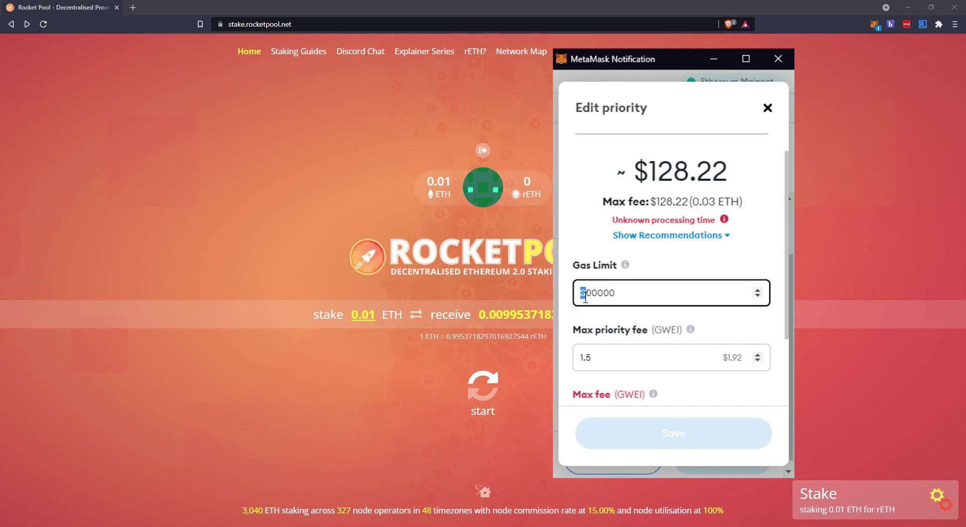
pyautogui.write('5')
pyautogui.scroll(-2, 669, 300)
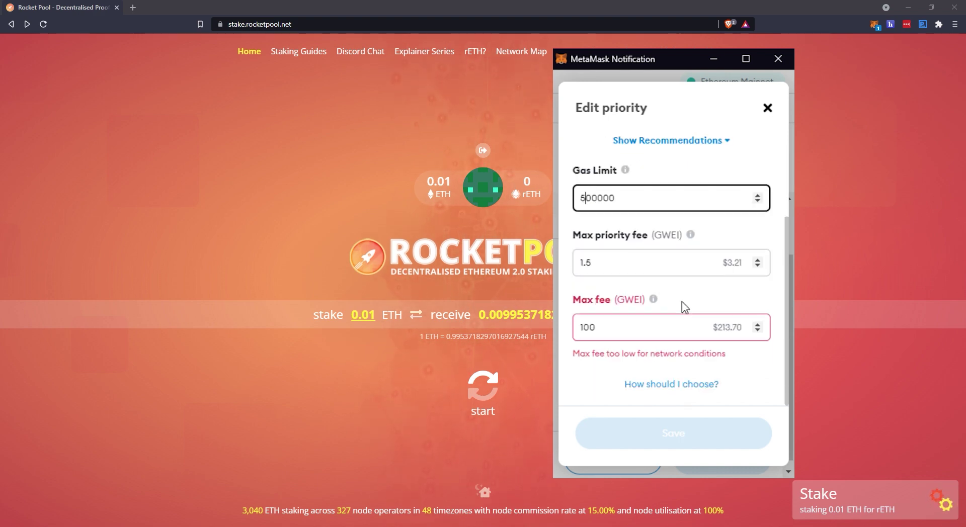
pyautogui.click(731, 381)
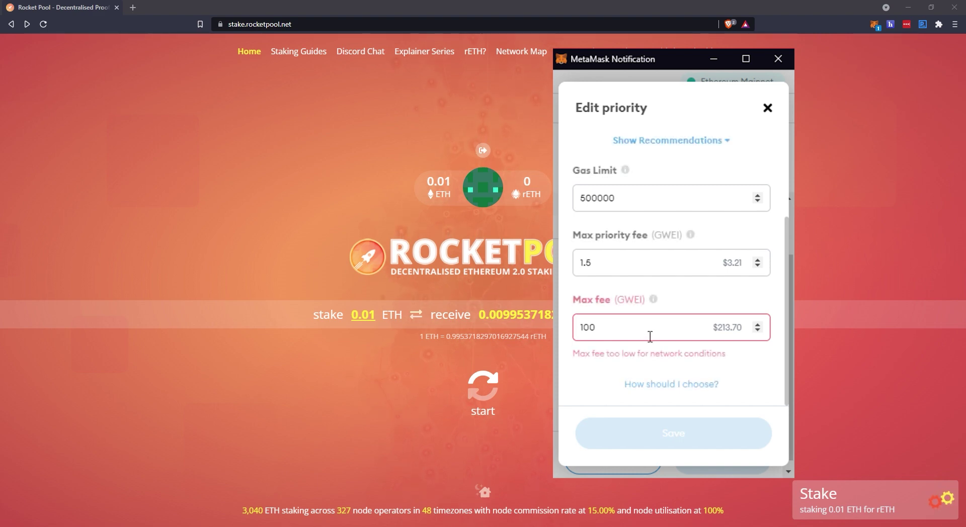
pyautogui.scroll(3, 650, 336)
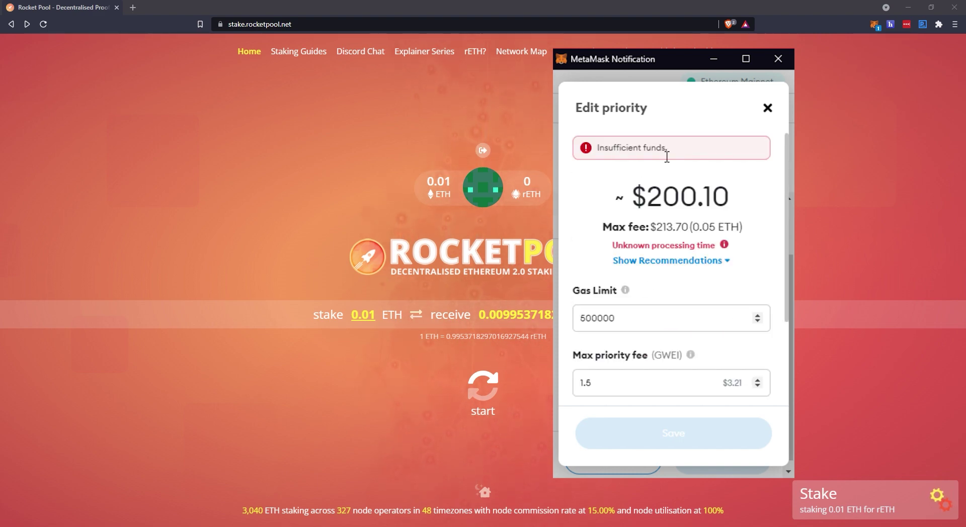
# Set both the max fee and the max priority fee to 1 GWEI and save the gas settings
pyautogui.scroll(-3, 653, 175)
pyautogui.doubleClick(625, 333)
pyautogui.write('1')
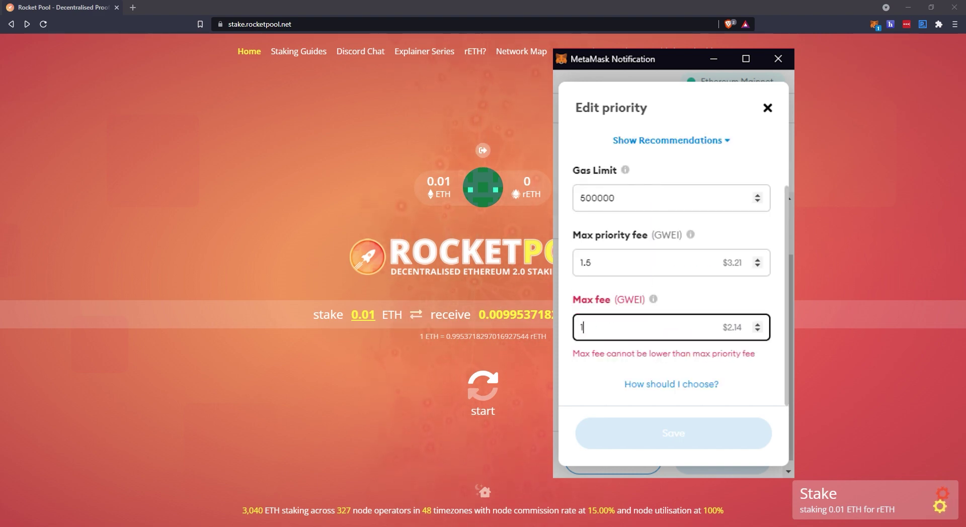
pyautogui.click(613, 271)
pyautogui.press('BackSpace')
pyautogui.press('BackSpace')
pyautogui.write('0')
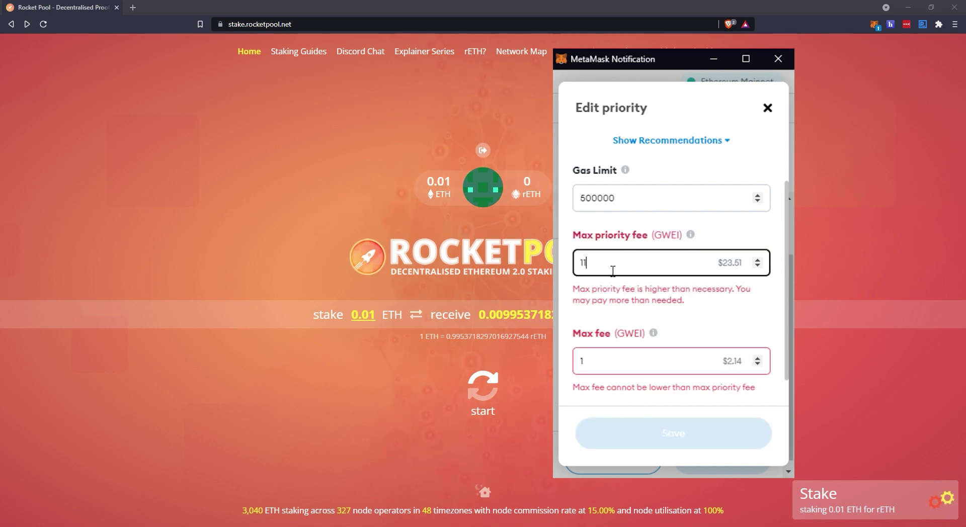
pyautogui.press('BackSpace')
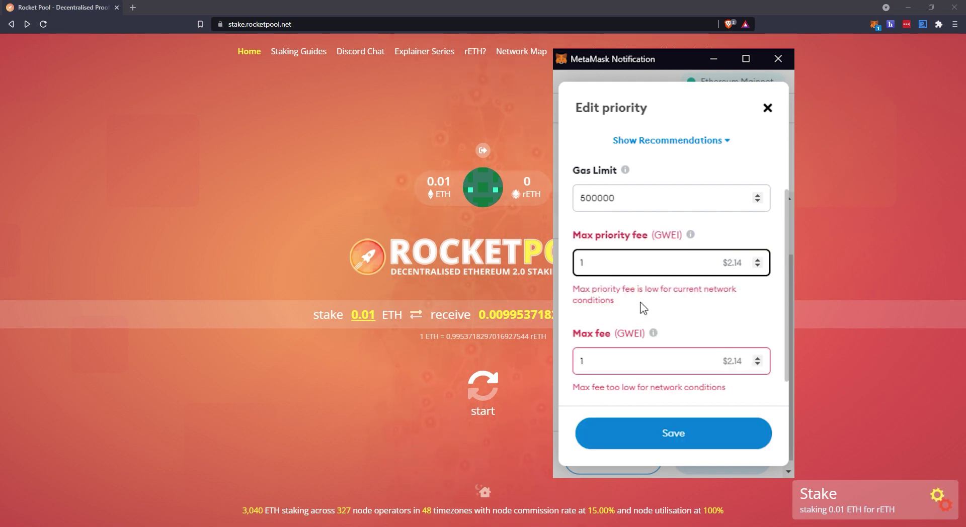
pyautogui.scroll(-2, 704, 403)
pyautogui.click(705, 439)
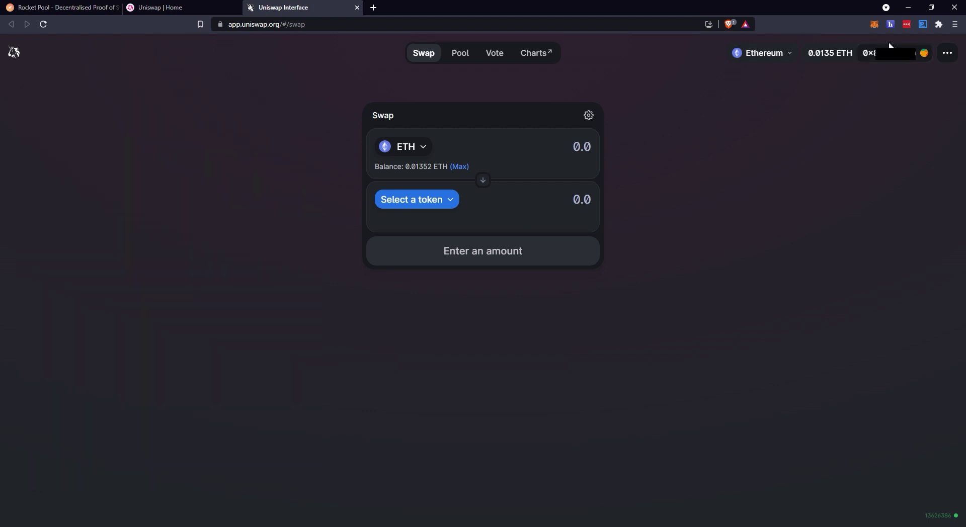
# Switch to the Uniswap swap page and view the connected wallet's account details
pyautogui.click(830, 52)
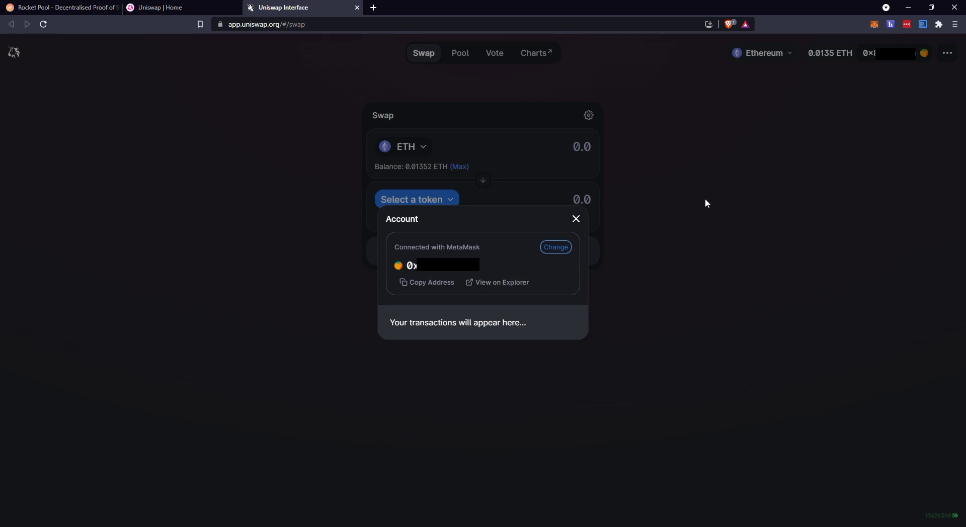
pyautogui.click(576, 219)
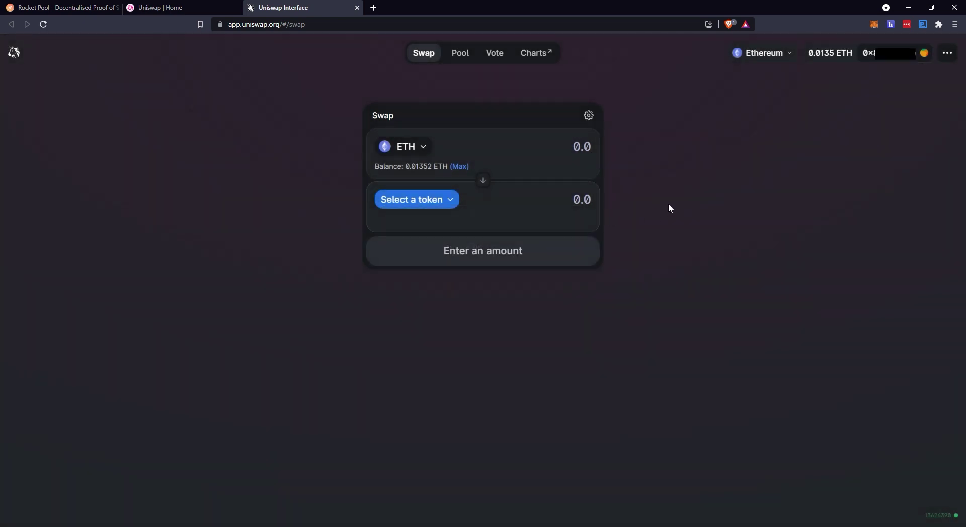
# Open the selection of the token to receive and search it for "reth"
pyautogui.click(443, 203)
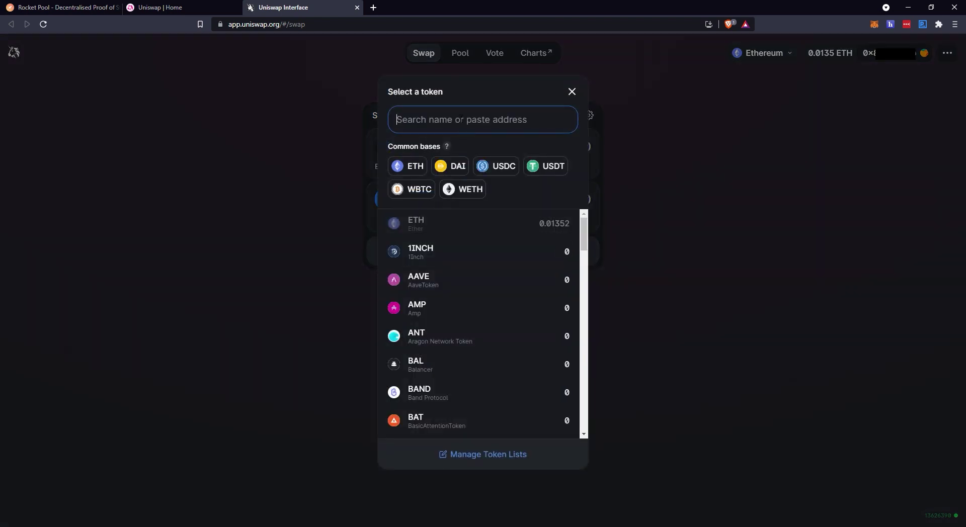
pyautogui.write('dai')
pyautogui.press('BackSpace')
pyautogui.press('BackSpace')
pyautogui.write('reth')
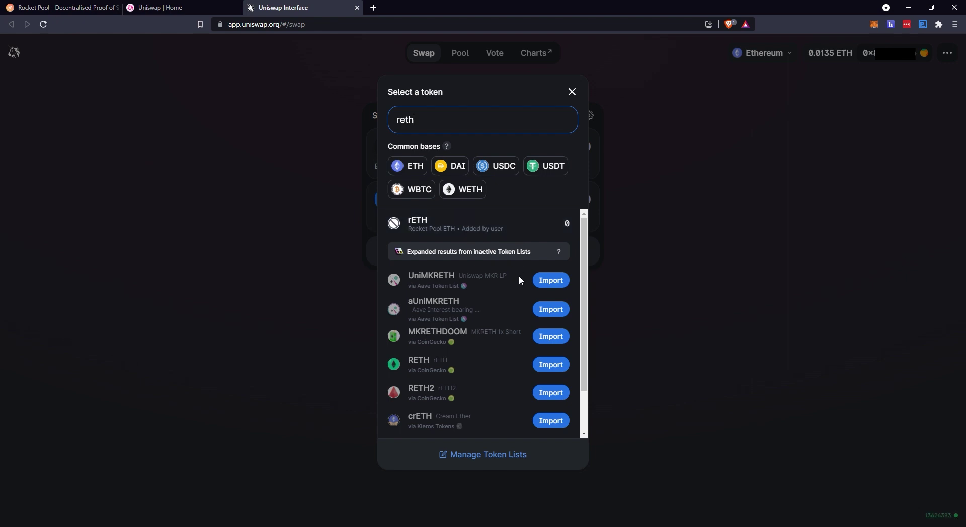
pyautogui.scroll(-1, 505, 301)
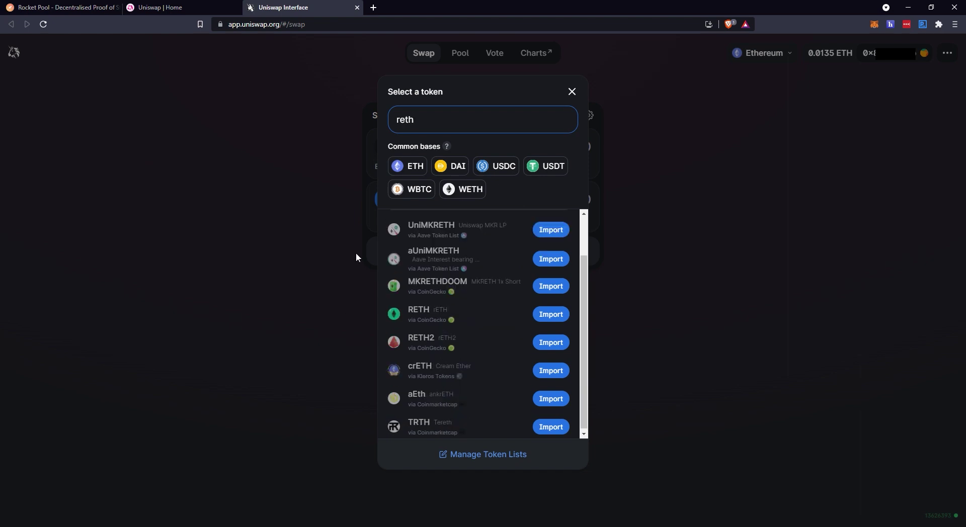
# Look up Rocket Pool ETH by its copied contract address and choose rETH as the token to receive
pyautogui.press('BackSpace')
pyautogui.press('BackSpace')
pyautogui.press('BackSpace')
pyautogui.press('BackSpace')
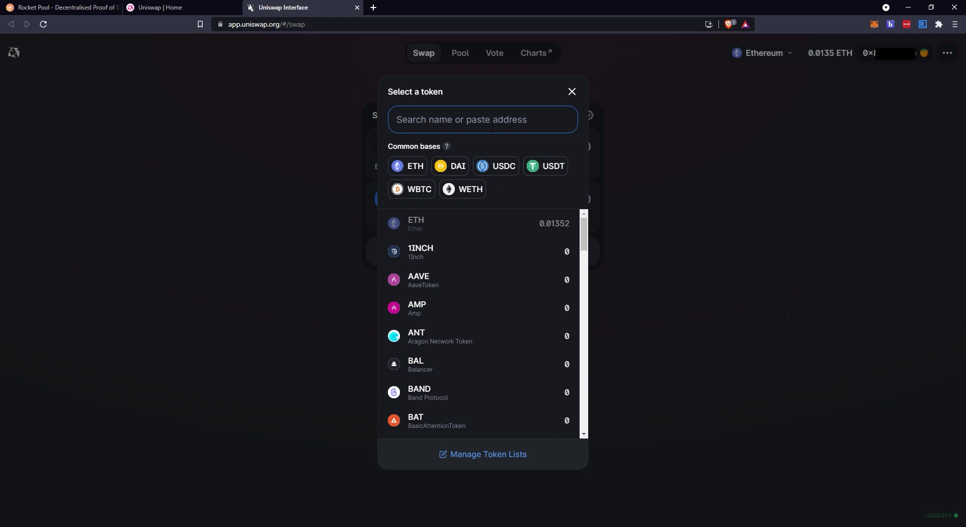
pyautogui.hotkey('ctrl', 'v')
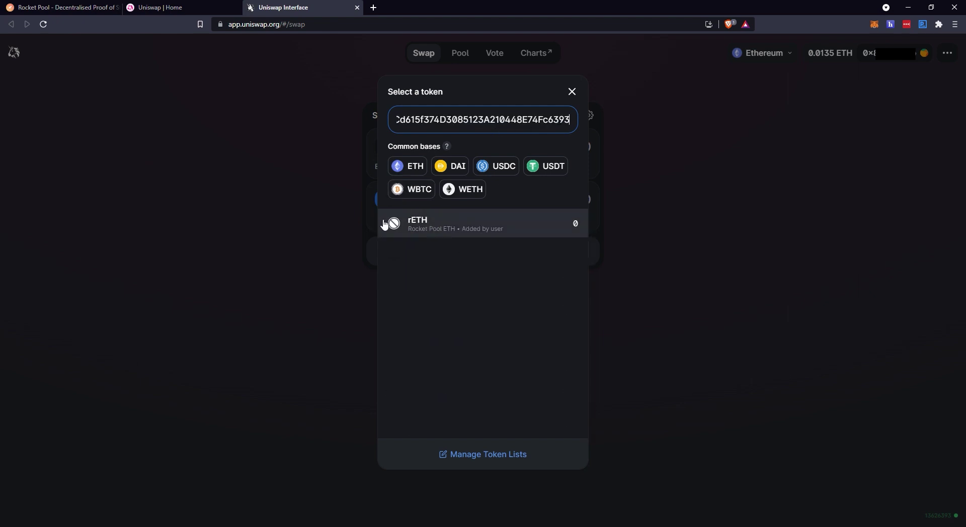
pyautogui.click(425, 227)
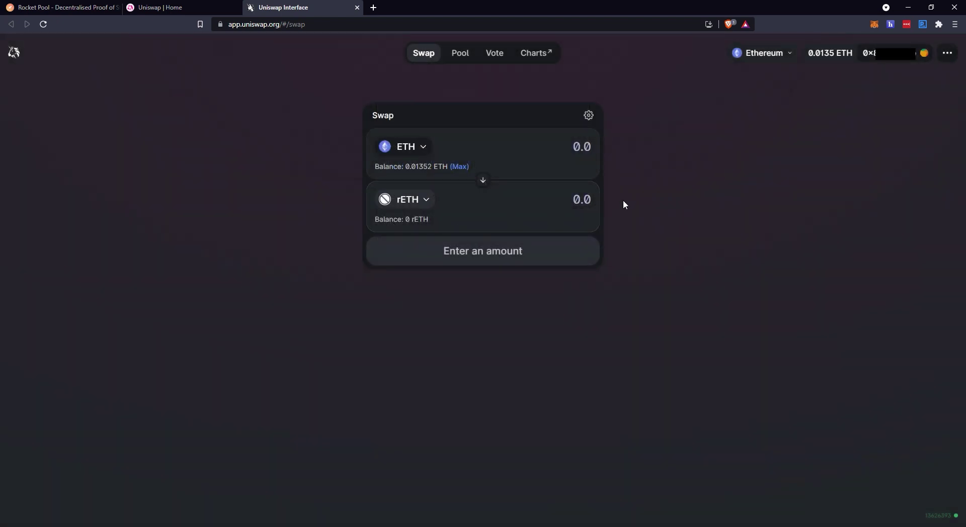
# Set the amount to swap to 0.001 ETH and confirm the swap to rETH
pyautogui.click(555, 154)
pyautogui.write('1')
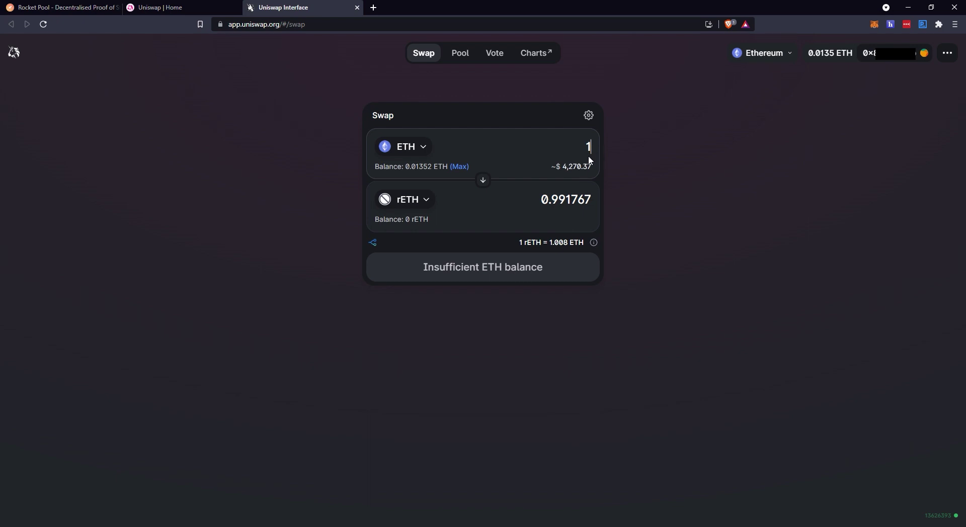
pyautogui.press('BackSpace')
pyautogui.write('0.001')
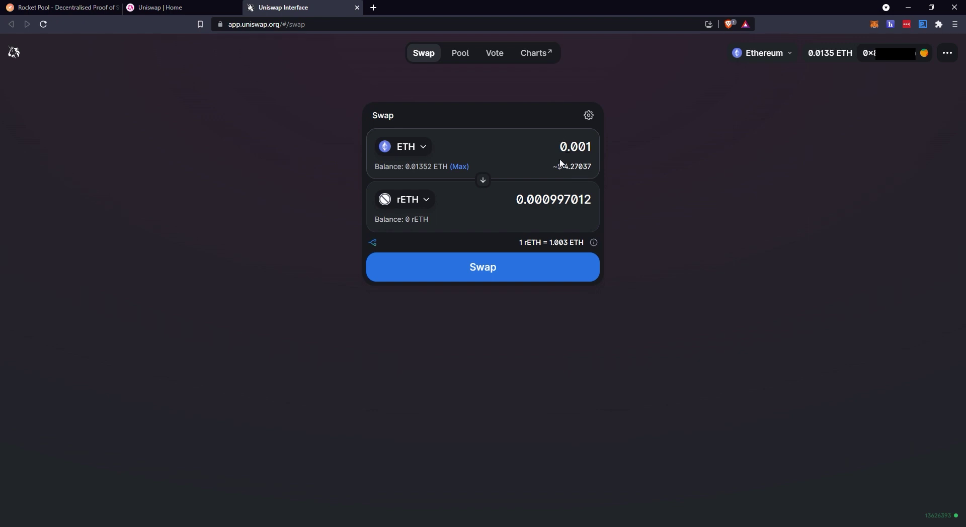
pyautogui.click(483, 271)
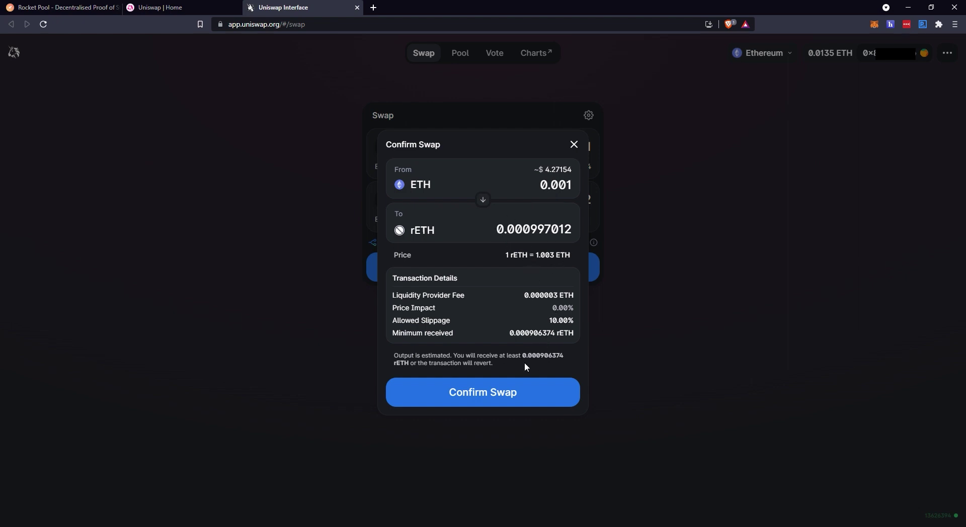
pyautogui.click(499, 397)
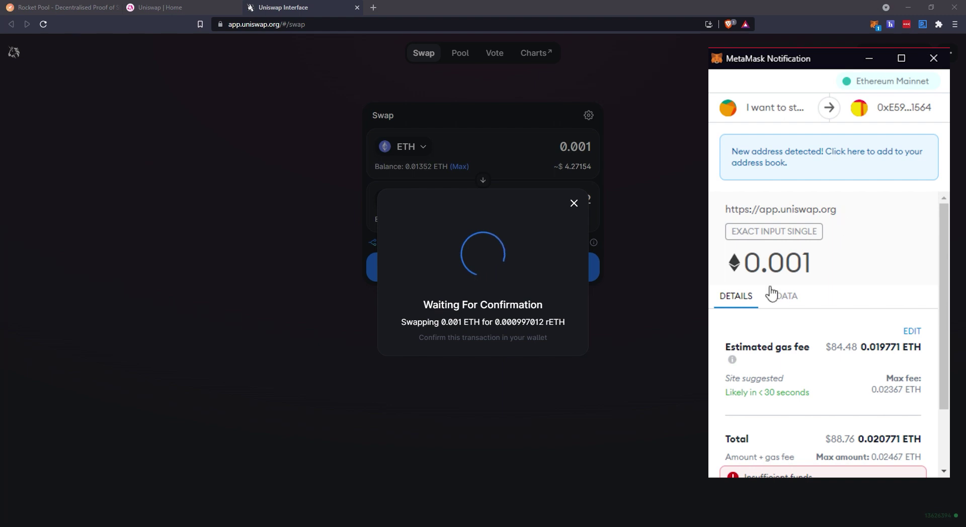
# Edit the pending swap's gas fee, setting the max fee and the max priority fee to 1 GWEI each, and save it
pyautogui.scroll(-2, 828, 346)
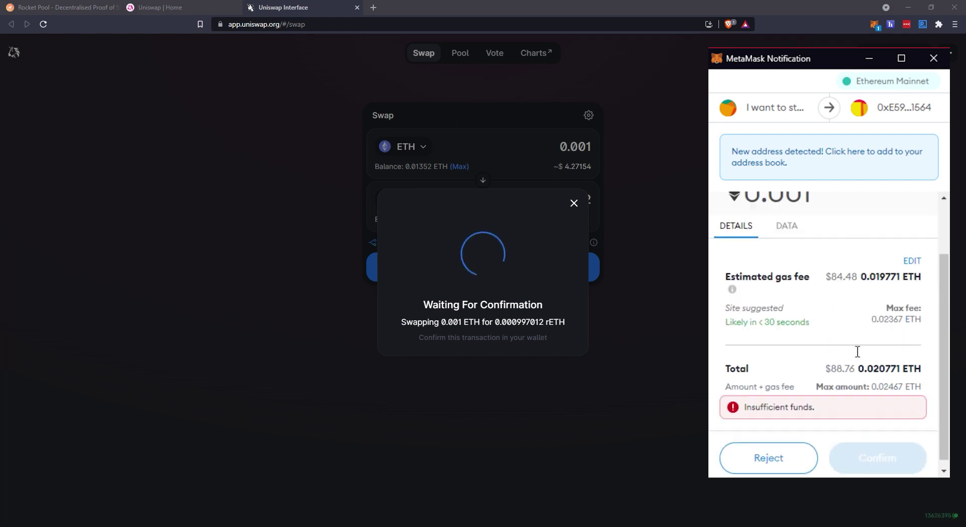
pyautogui.click(912, 261)
pyautogui.scroll(-3, 880, 281)
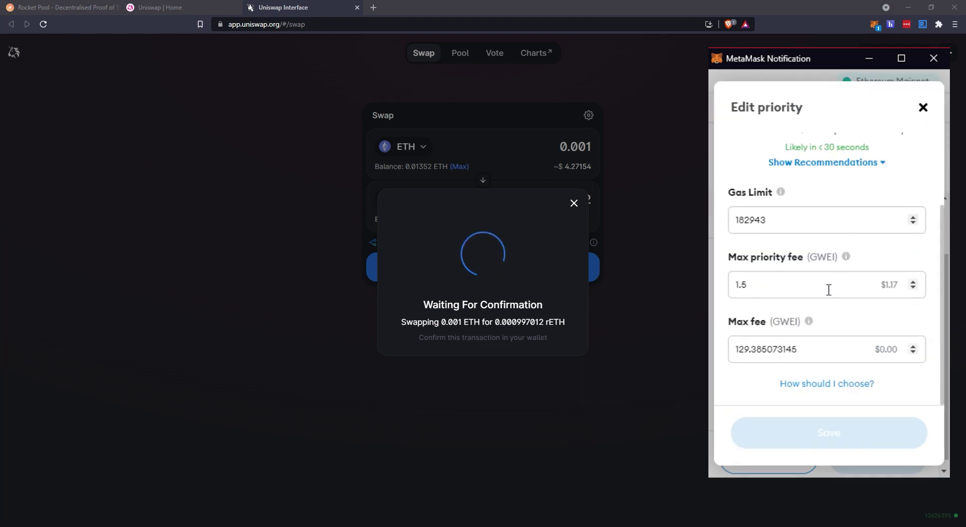
pyautogui.doubleClick(824, 351)
pyautogui.write('100')
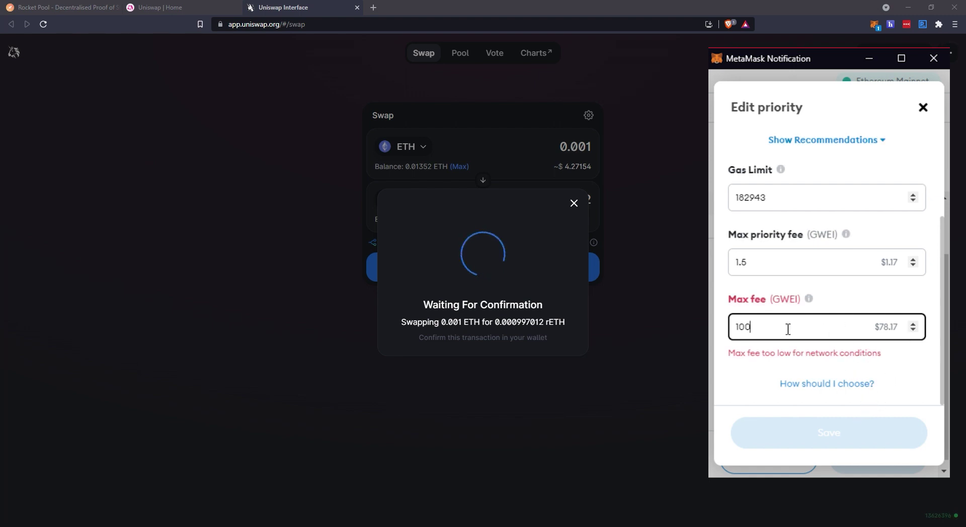
pyautogui.press('BackSpace')
pyautogui.press('BackSpace')
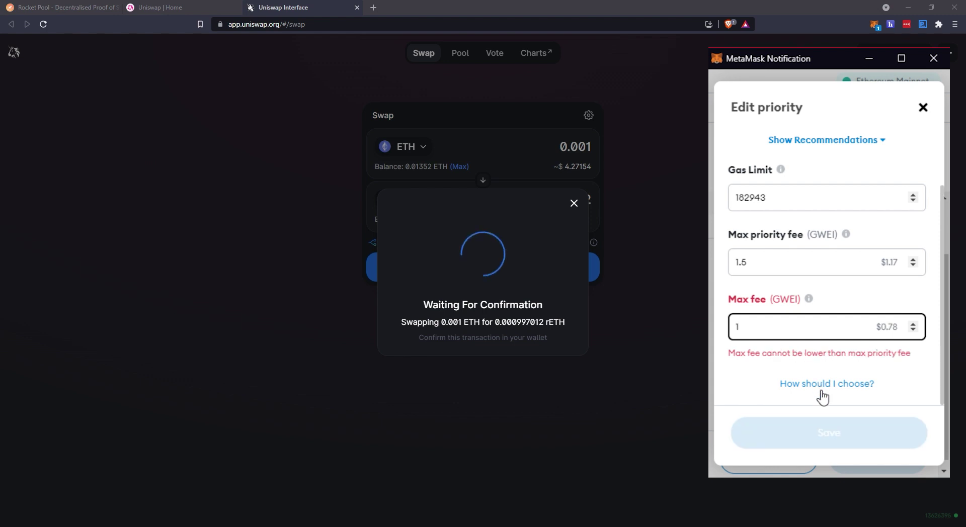
pyautogui.click(907, 387)
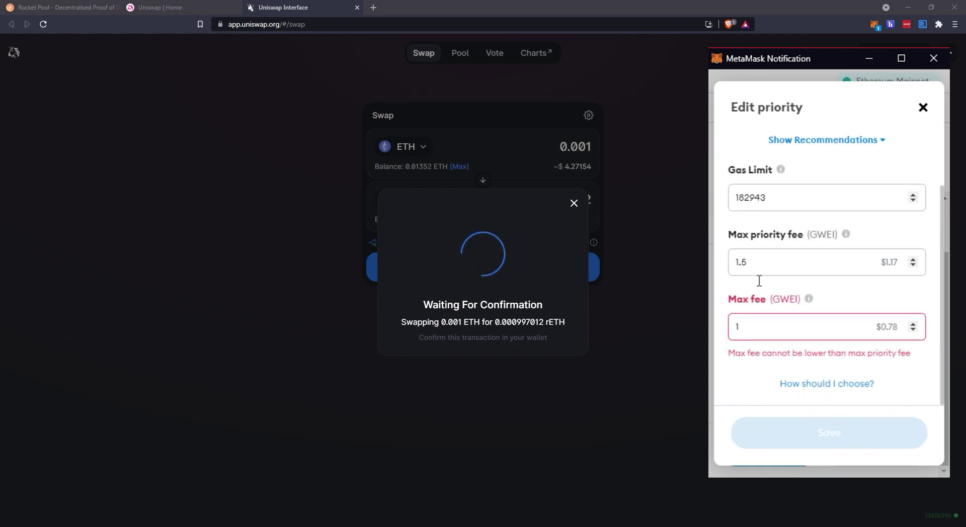
pyautogui.click(756, 262)
pyautogui.press('BackSpace')
pyautogui.press('BackSpace')
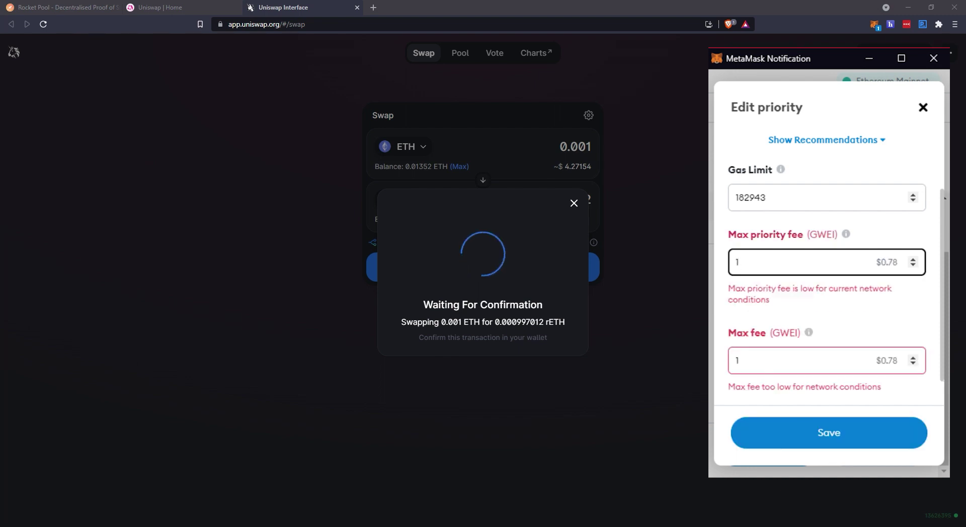
pyautogui.click(830, 436)
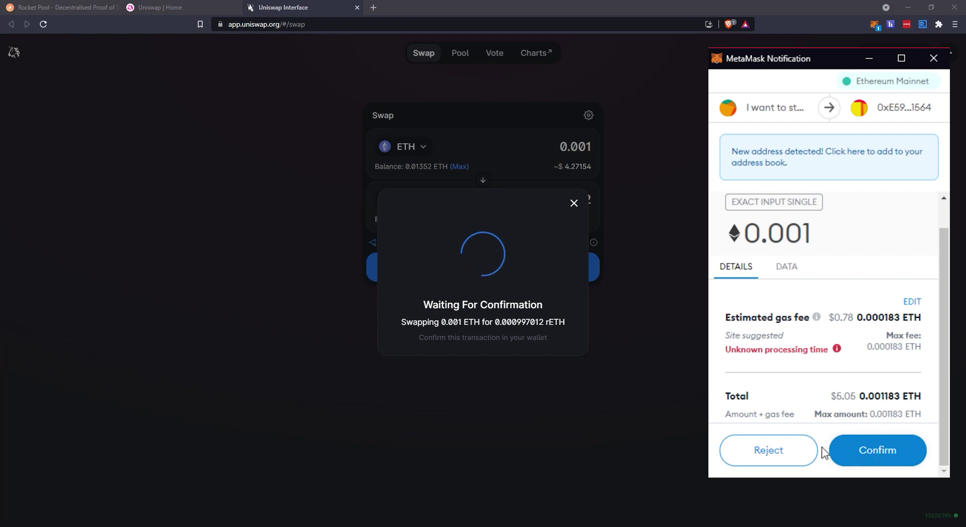
# Reject the pending swap in the wallet and dismiss the resulting error
pyautogui.click(765, 452)
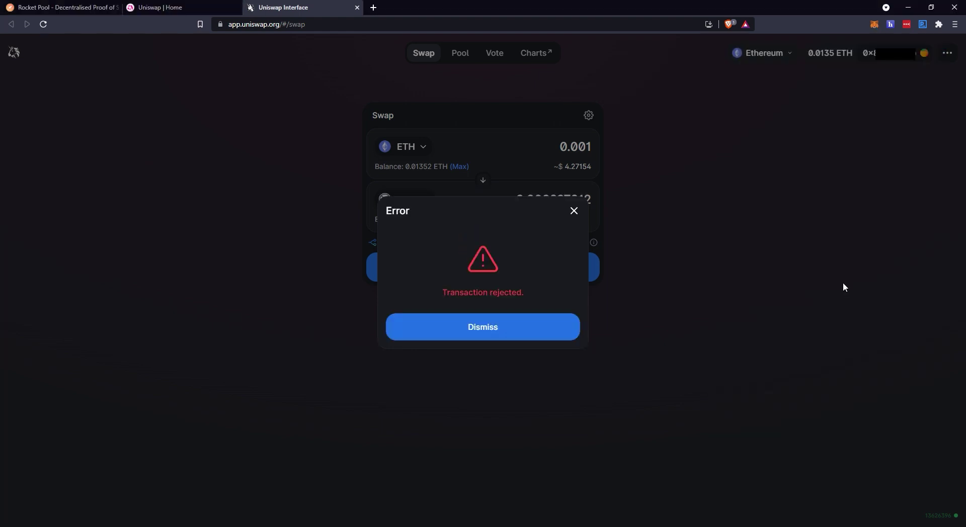
pyautogui.click(496, 329)
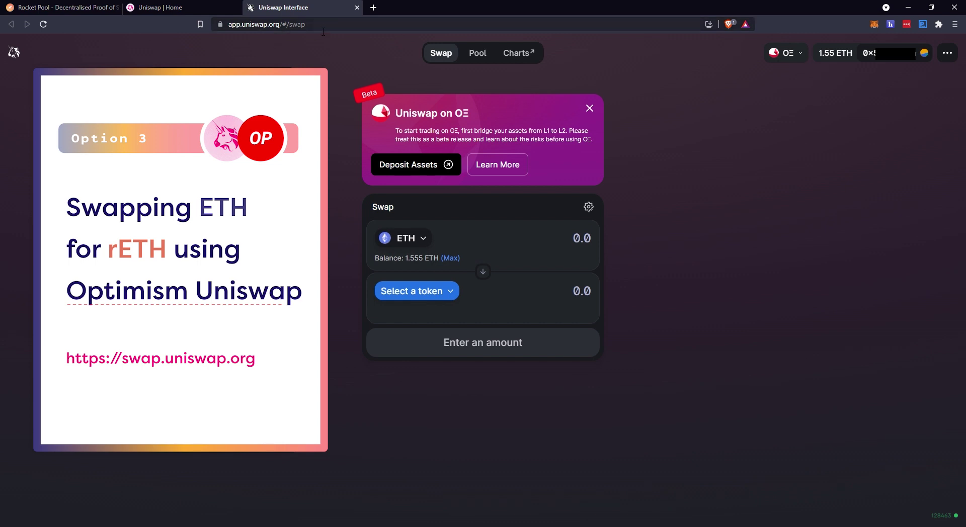
# View the network selection on the swap page to check which network is active
pyautogui.click(323, 31)
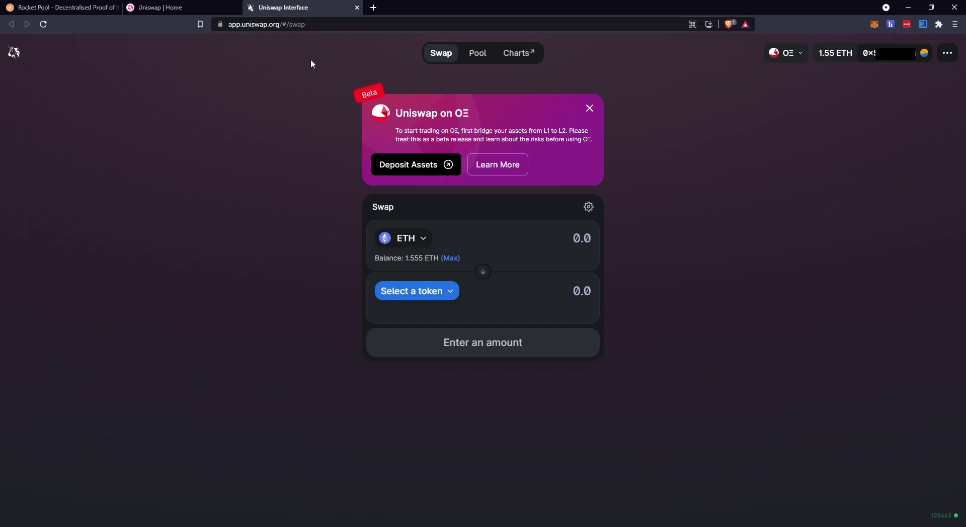
pyautogui.click(800, 54)
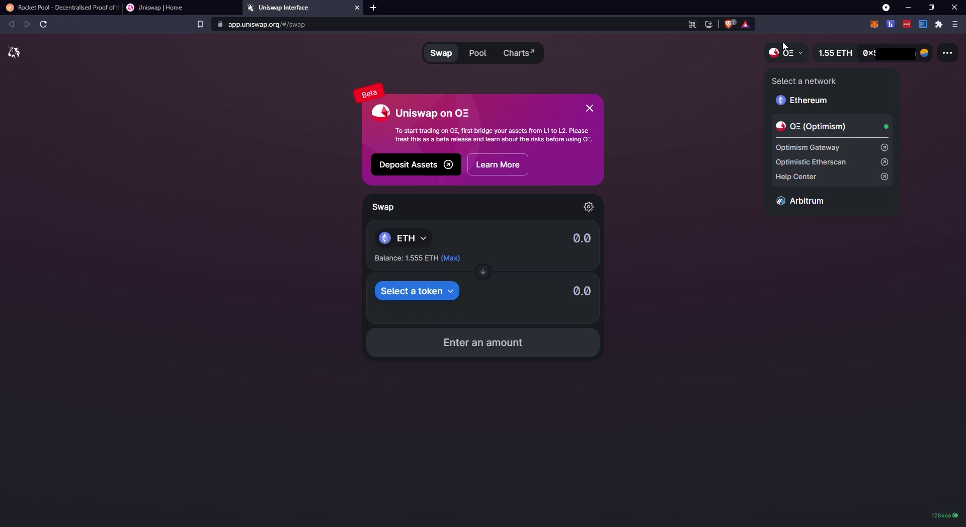
pyautogui.click(728, 94)
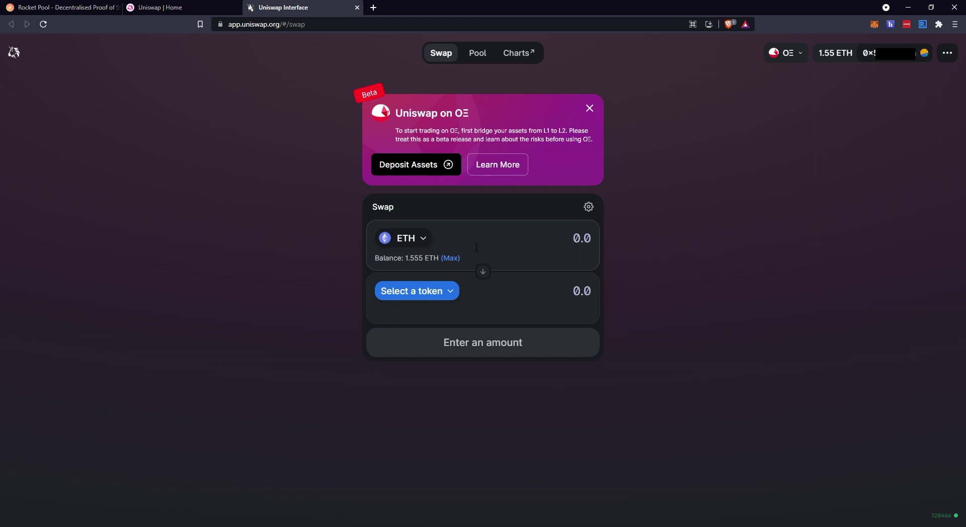
# Open the selection of the token to receive and browse the listed tokens
pyautogui.click(436, 291)
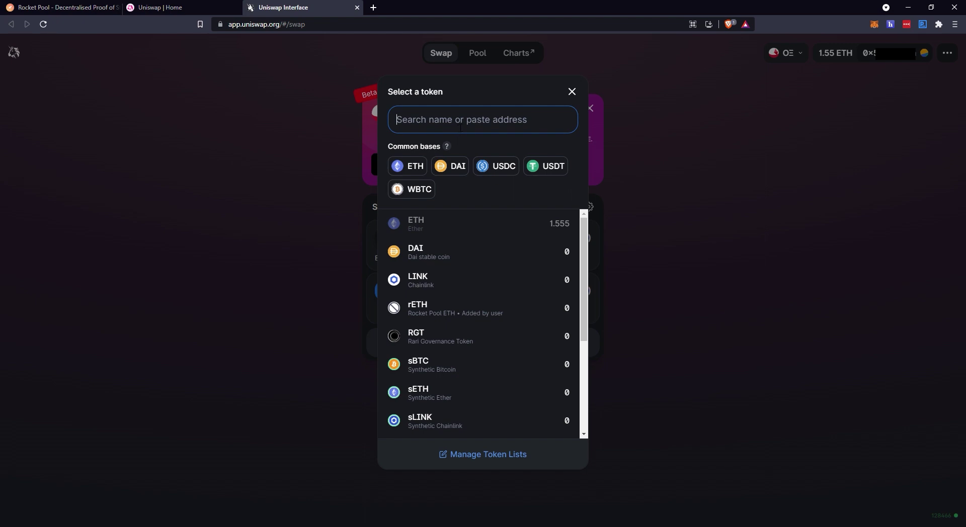
pyautogui.scroll(-3, 463, 302)
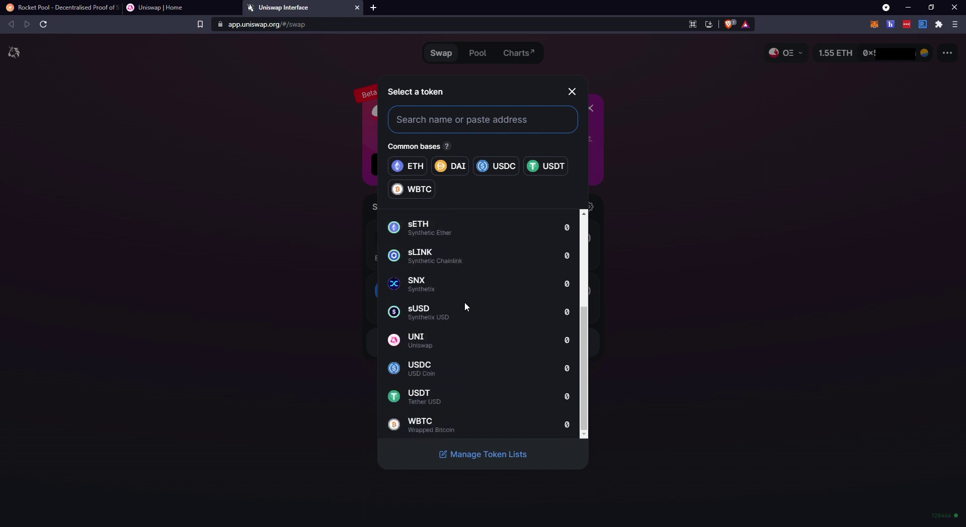
pyautogui.scroll(3, 469, 308)
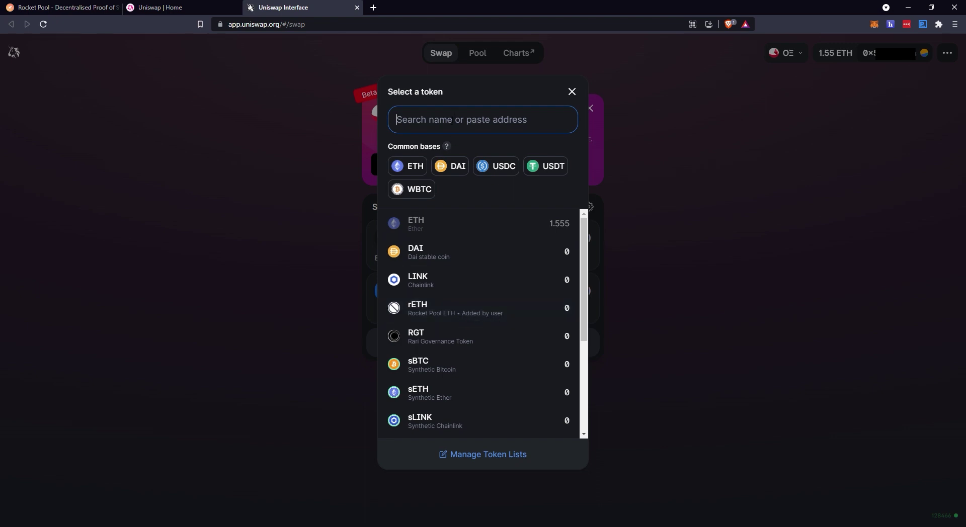
# Try to find the token with the previously copied contract address and clear the search
pyautogui.hotkey('ctrl', 'v')
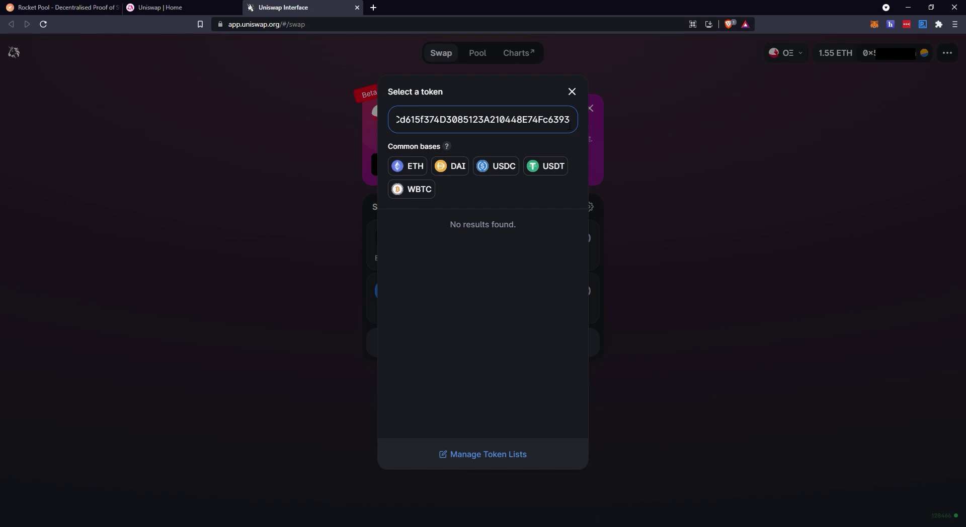
pyautogui.press('BackSpace')
pyautogui.press('BackSpace')
pyautogui.press('BackSpace')
pyautogui.press('BackSpace')
pyautogui.press('BackSpace')
pyautogui.press('BackSpace')
pyautogui.press('BackSpace')
pyautogui.press('BackSpace')
pyautogui.press('BackSpace')
pyautogui.press('BackSpace')
pyautogui.press('BackSpace')
pyautogui.press('BackSpace')
pyautogui.press('BackSpace')
pyautogui.press('BackSpace')
pyautogui.press('BackSpace')
pyautogui.press('BackSpace')
pyautogui.press('BackSpace')
pyautogui.press('BackSpace')
pyautogui.press('BackSpace')
pyautogui.press('BackSpace')
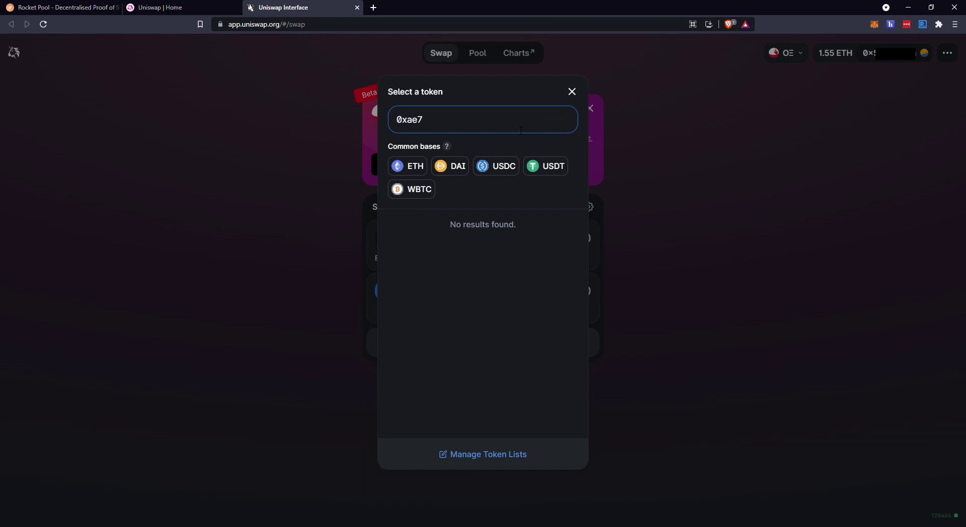
pyautogui.press('BackSpace')
pyautogui.press('BackSpace')
pyautogui.press('BackSpace')
pyautogui.press('BackSpace')
pyautogui.press('BackSpace')
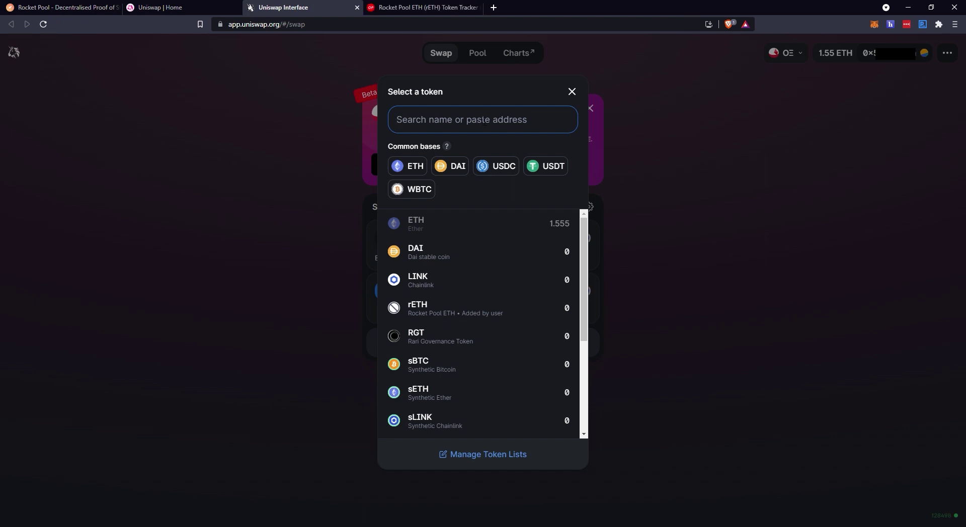
# Look up Rocket Pool ETH by its Optimism contract address and choose rETH as the token to receive
pyautogui.hotkey('ctrl', 'v')
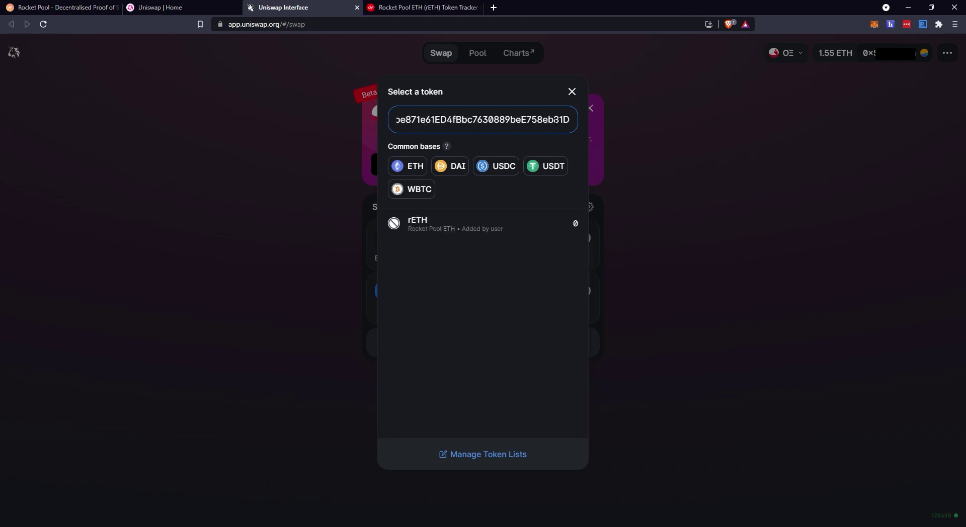
pyautogui.click(435, 225)
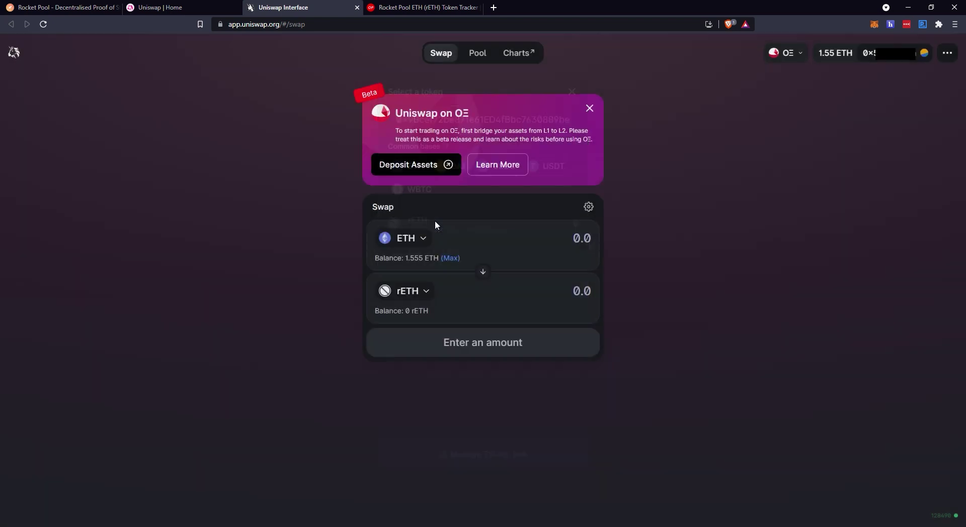
# Set the amount to swap to 1 ETH and confirm the swap to rETH
pyautogui.click(517, 243)
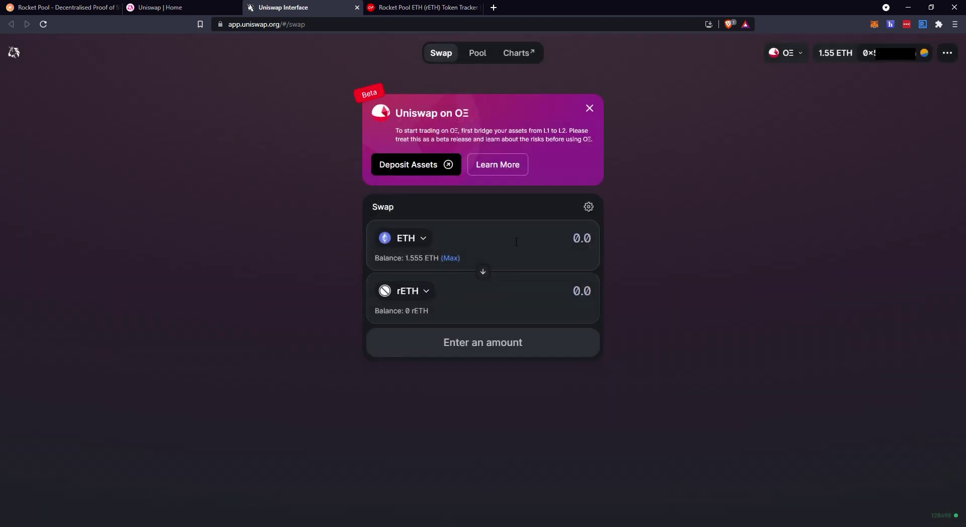
pyautogui.write('1')
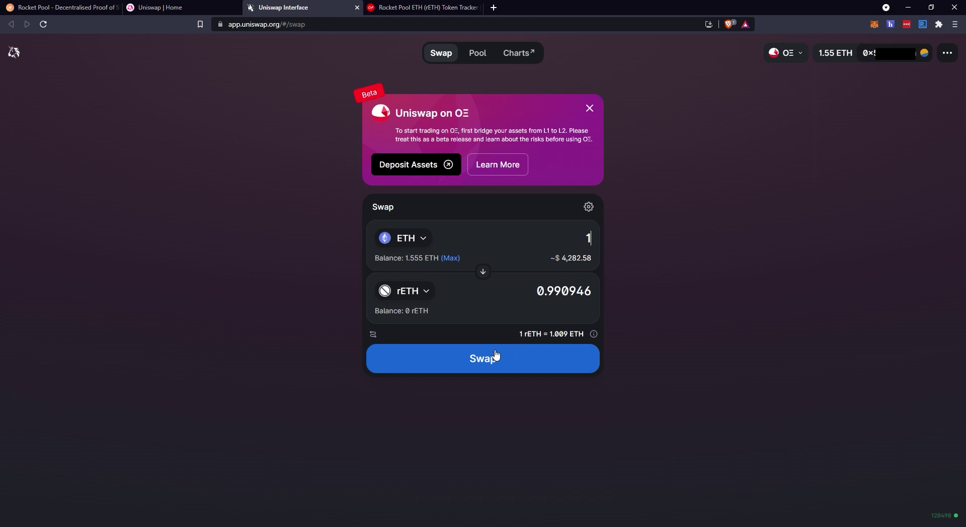
pyautogui.click(481, 364)
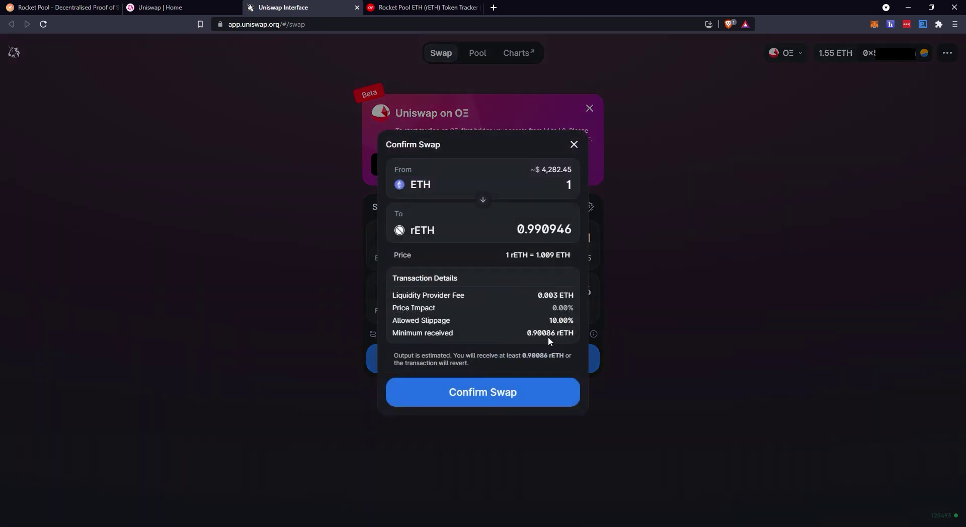
pyautogui.click(521, 392)
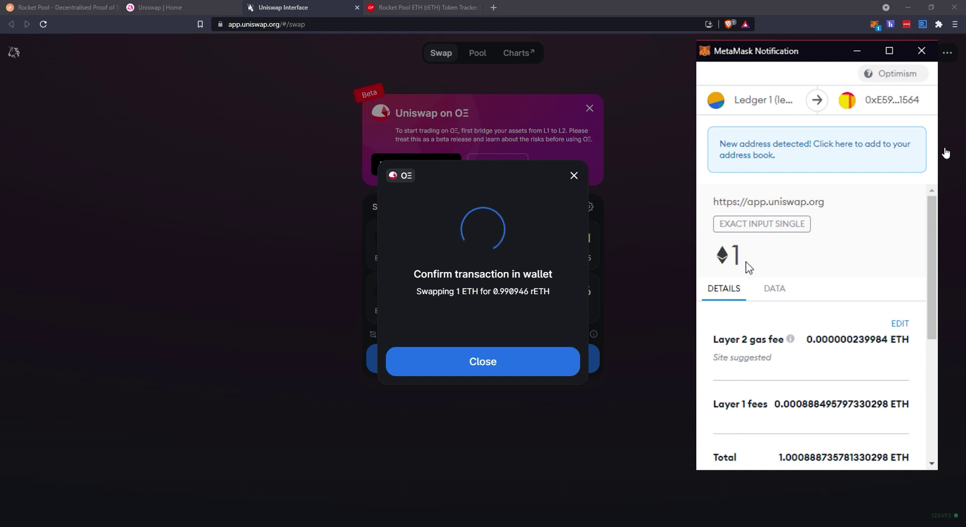
# Review the Layer 2 gas fee, Layer 1 fees and total of the pending swap in the wallet
pyautogui.scroll(-4, 751, 264)
pyautogui.scroll(2, 781, 270)
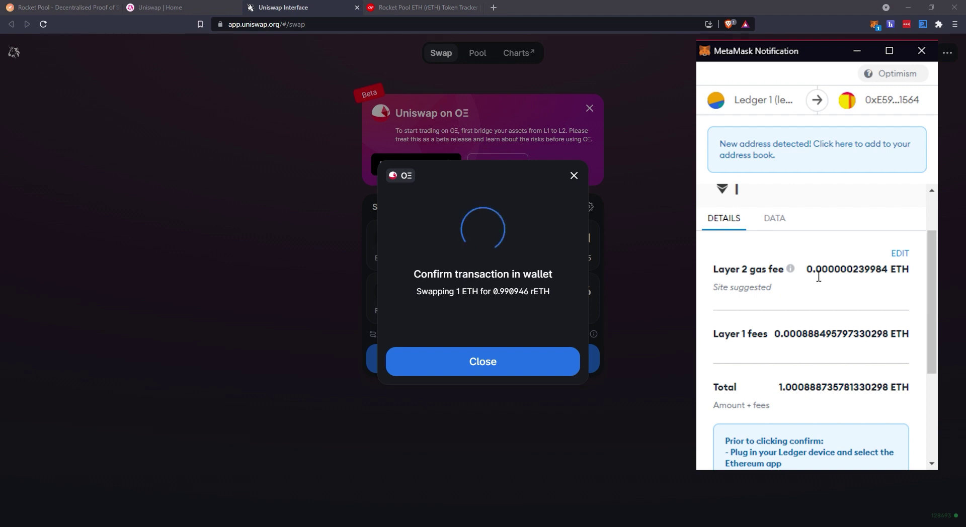
pyautogui.scroll(-2, 863, 274)
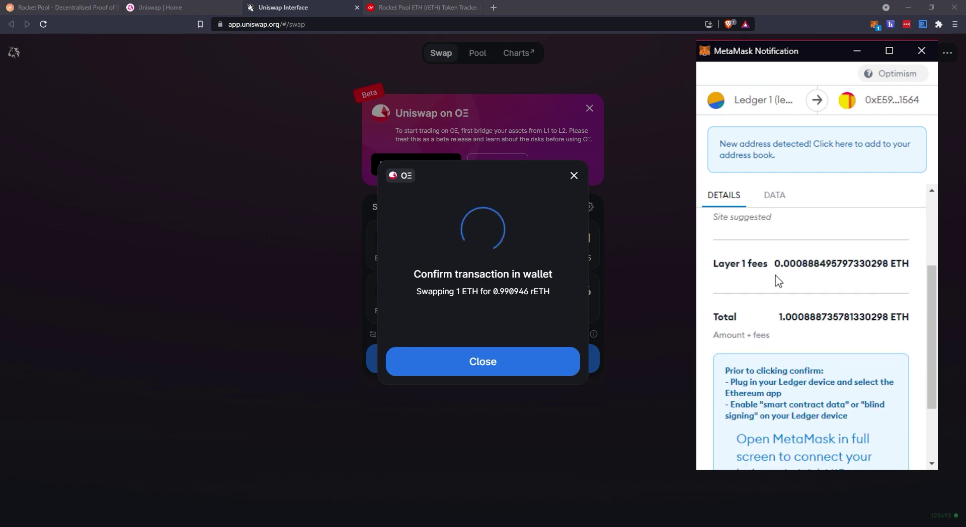
pyautogui.scroll(2, 779, 281)
pyautogui.moveTo(775, 334); pyautogui.dragTo(928, 410)
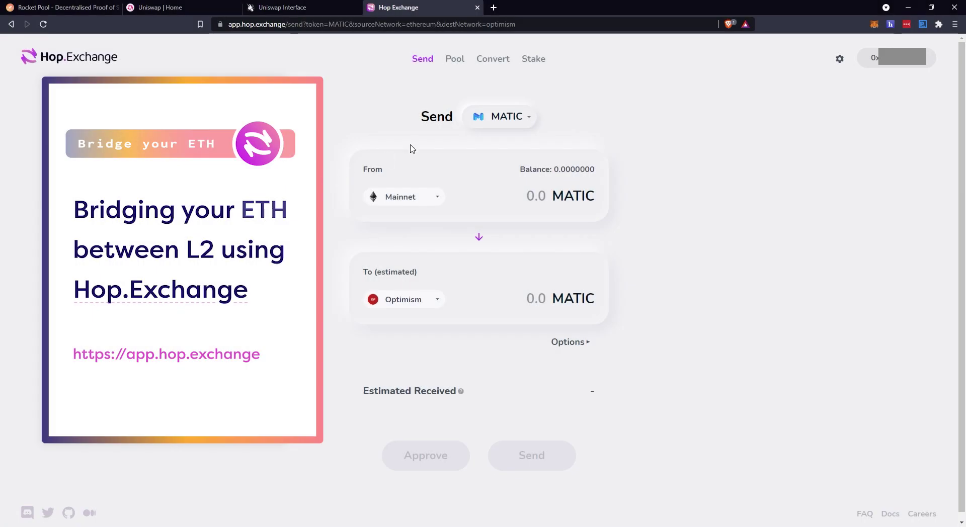
# Set up a Hop.Exchange transfer of 1 ETH from Arbitrum to Optimism
pyautogui.click(514, 120)
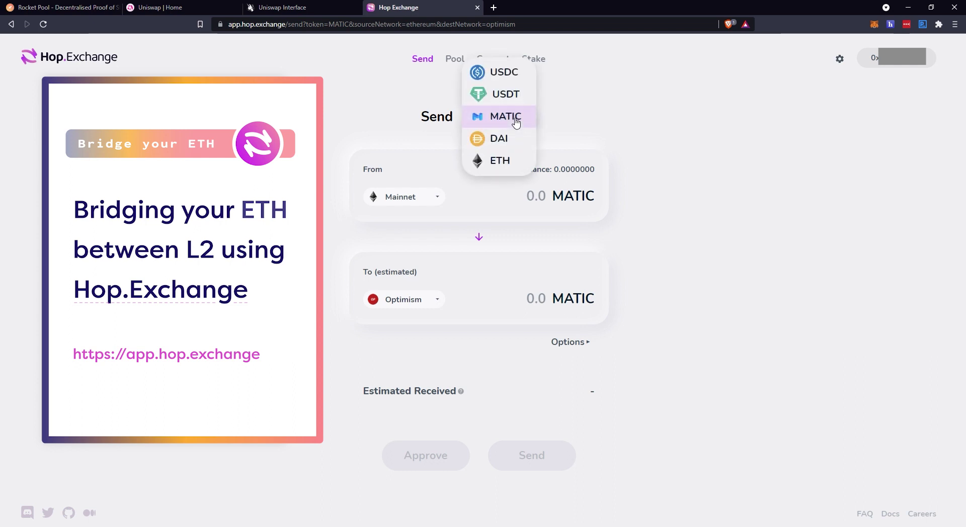
pyautogui.click(497, 162)
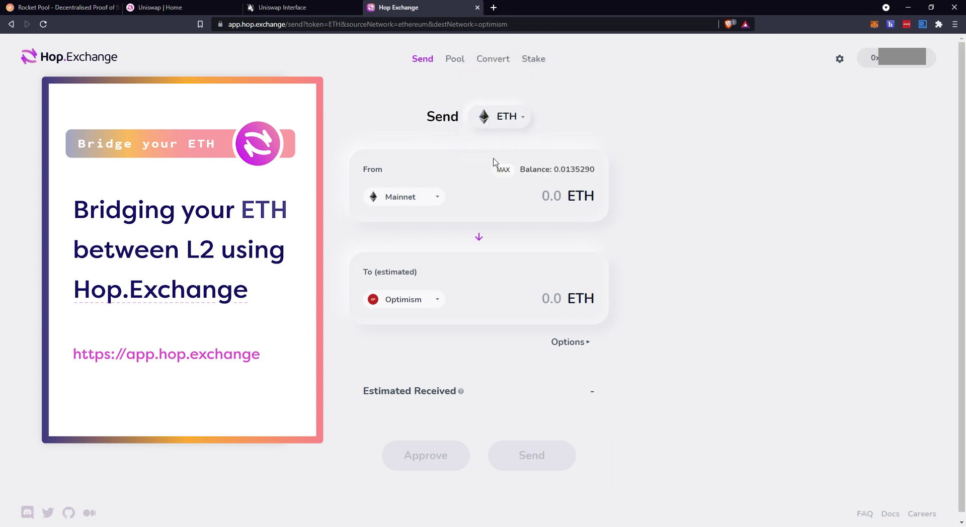
pyautogui.click(427, 200)
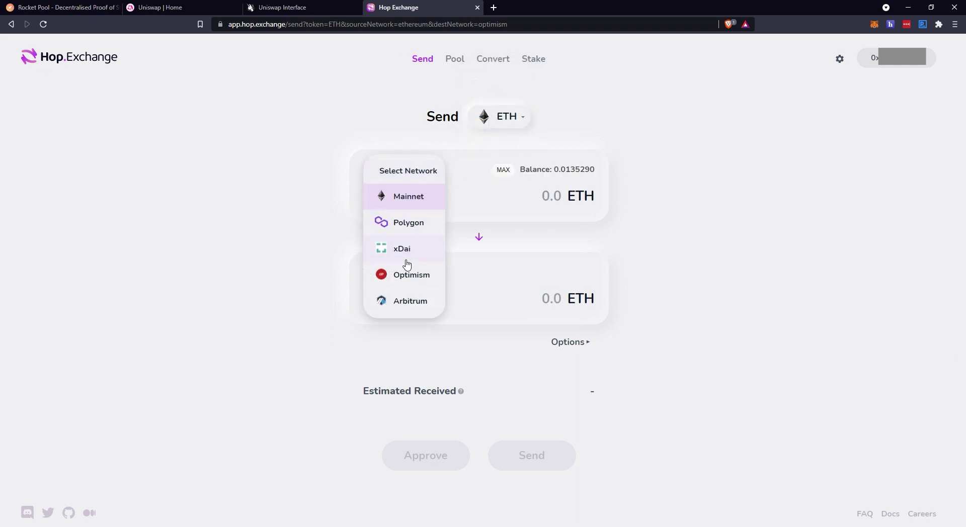
pyautogui.click(412, 301)
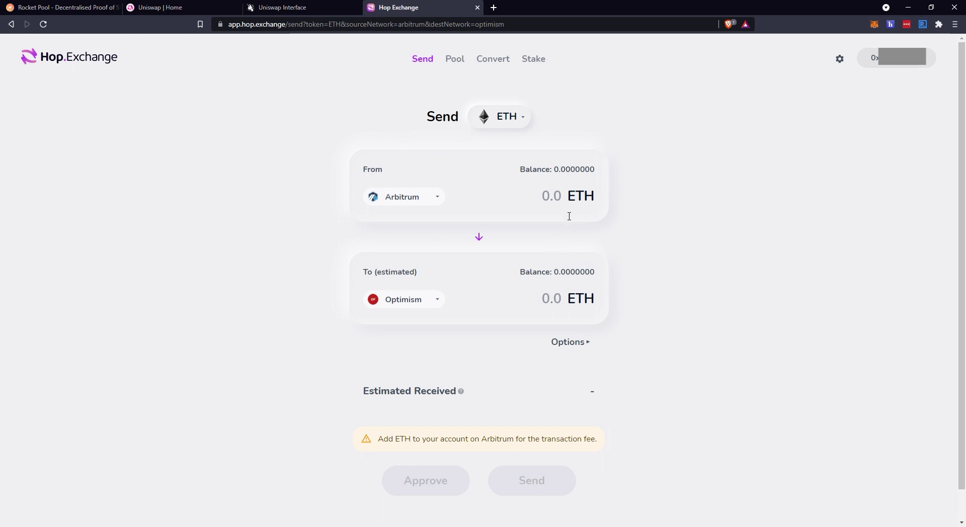
pyautogui.click(593, 205)
pyautogui.write('1')
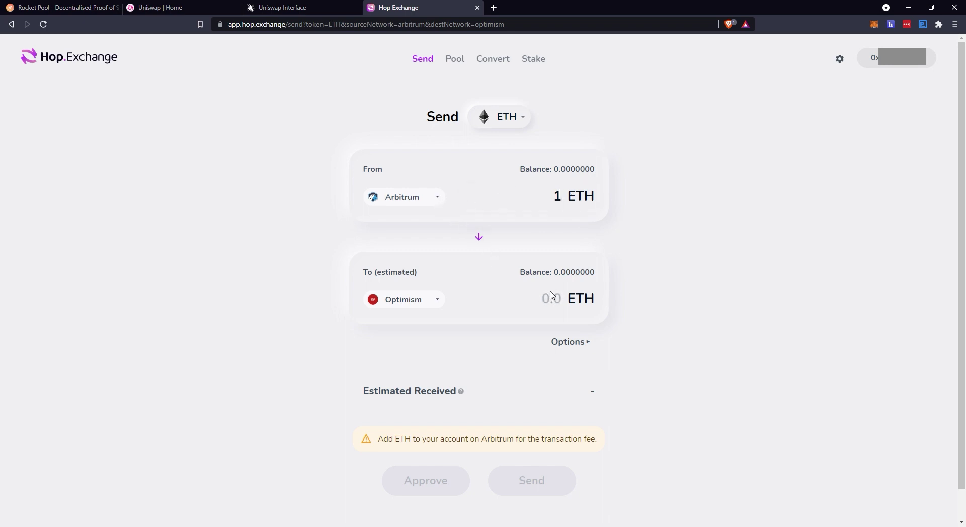
# Check the wallet extension and examine the estimated amount of ETH received from the transfer
pyautogui.click(877, 24)
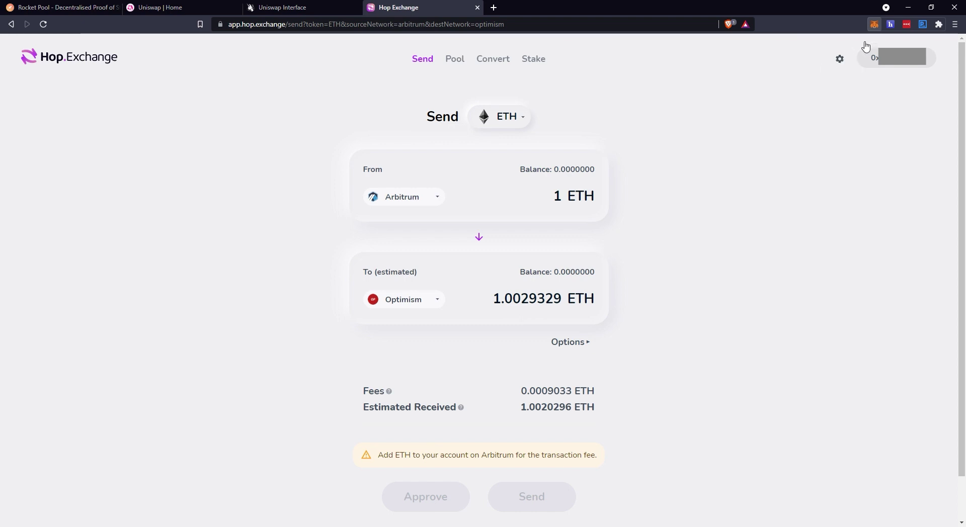
pyautogui.click(875, 25)
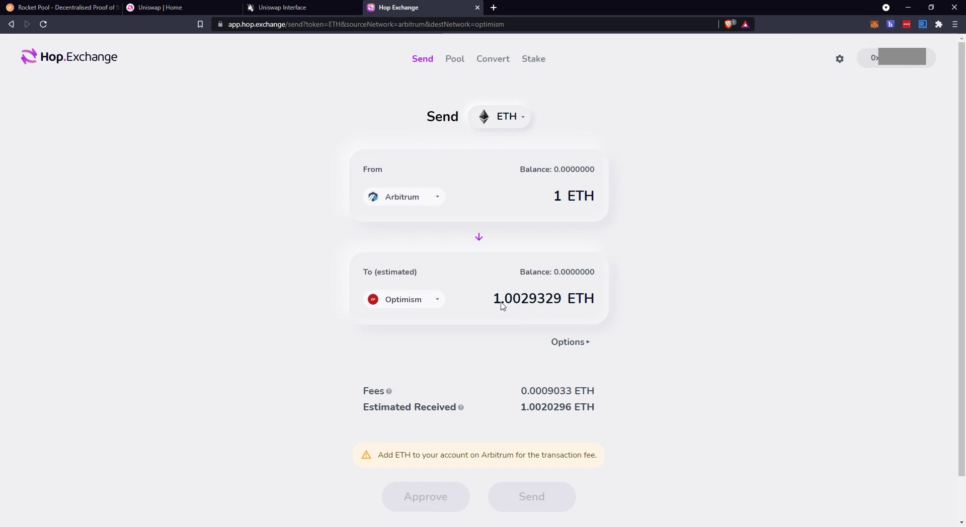
pyautogui.moveTo(518, 413); pyautogui.dragTo(572, 408)
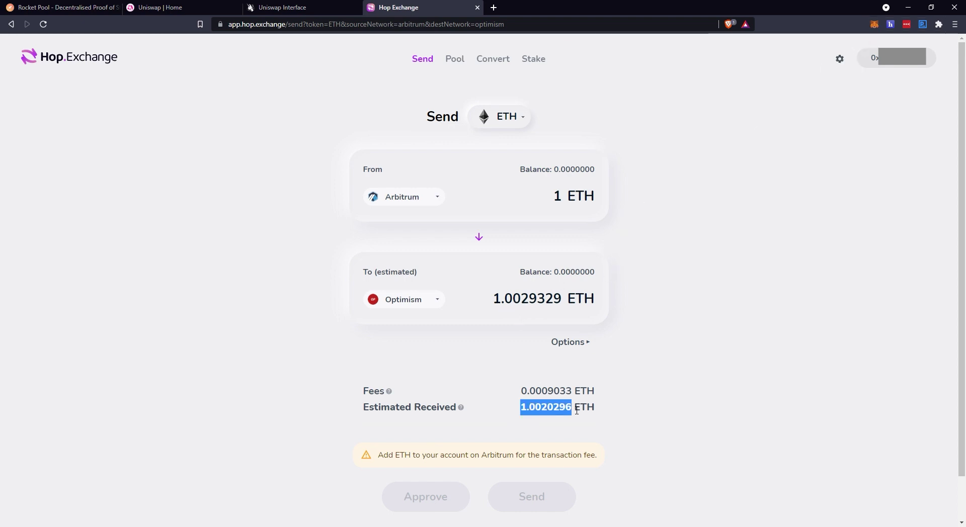
# Change the 1 ETH transfer to Optimism so that it is sent from Mainnet, and check the transfer options
pyautogui.click(625, 400)
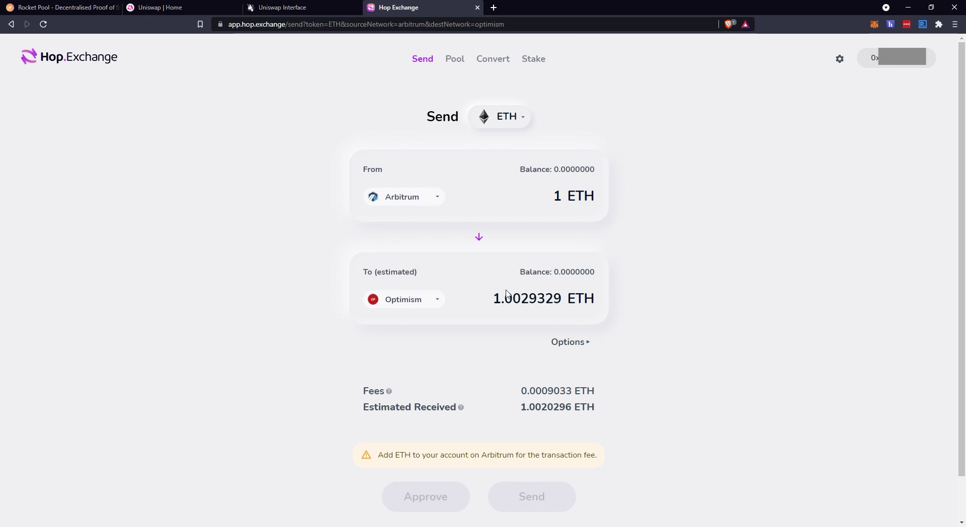
pyautogui.click(436, 201)
pyautogui.click(407, 91)
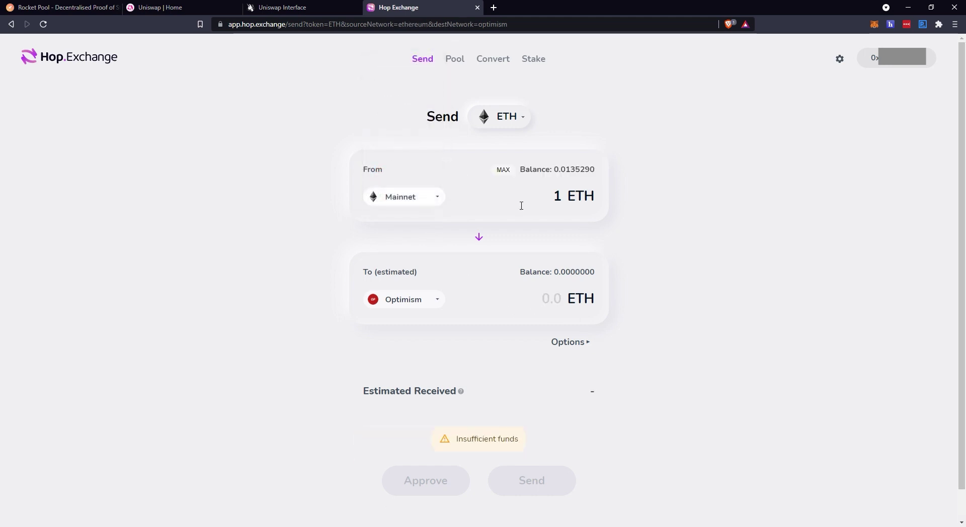
pyautogui.click(558, 196)
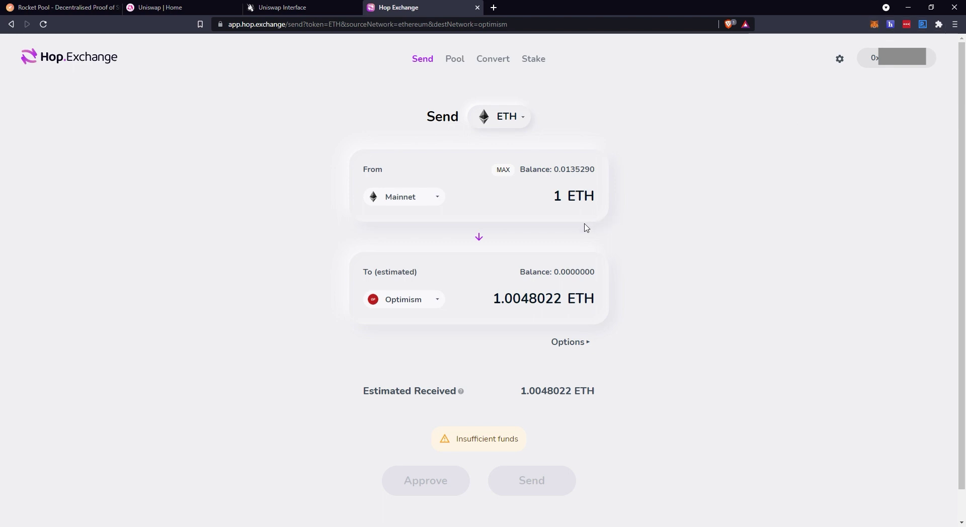
pyautogui.click(580, 345)
pyautogui.click(581, 346)
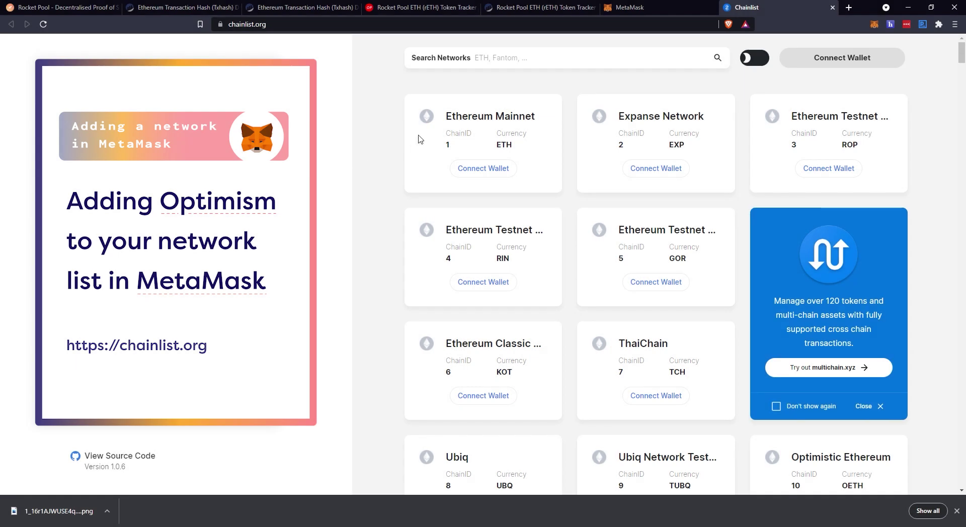
# Connect the wallet to Chainlist and search the networks for "optimis"
pyautogui.click(789, 59)
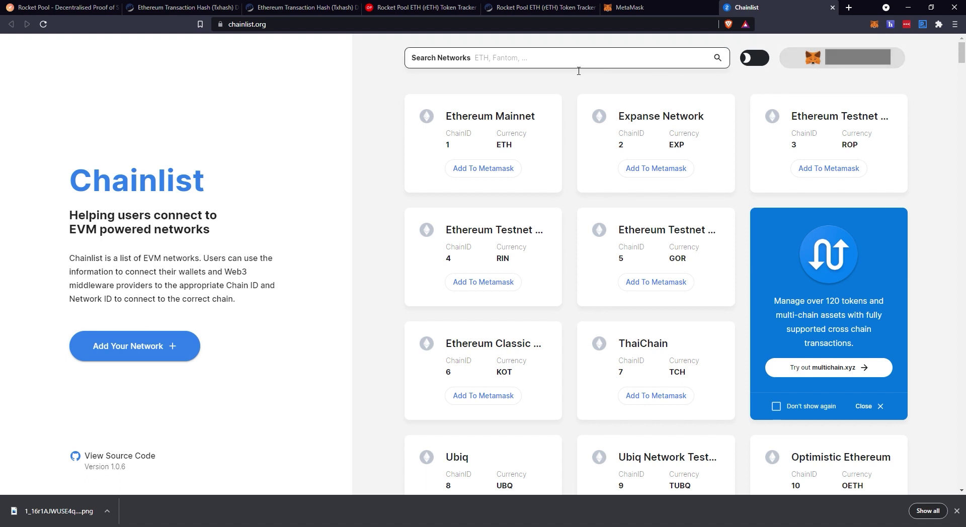
pyautogui.click(500, 63)
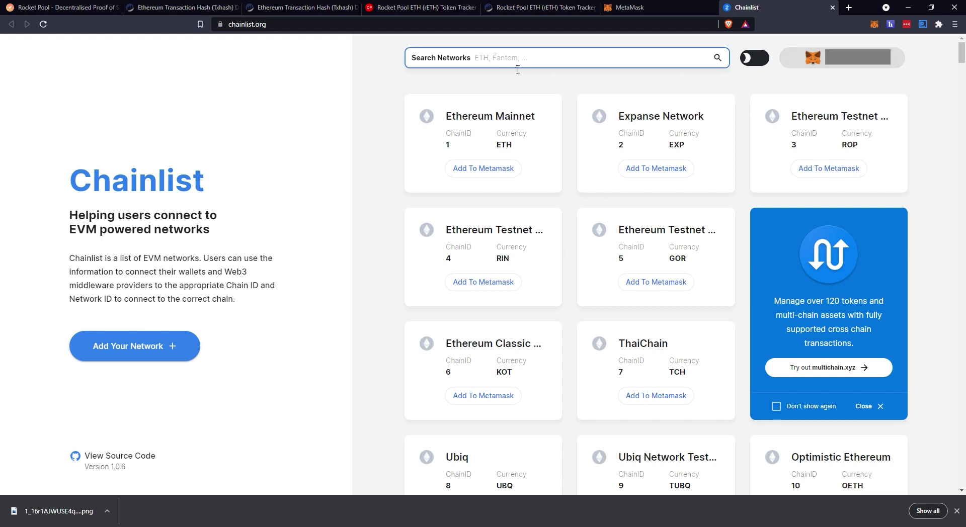
pyautogui.write('optimis')
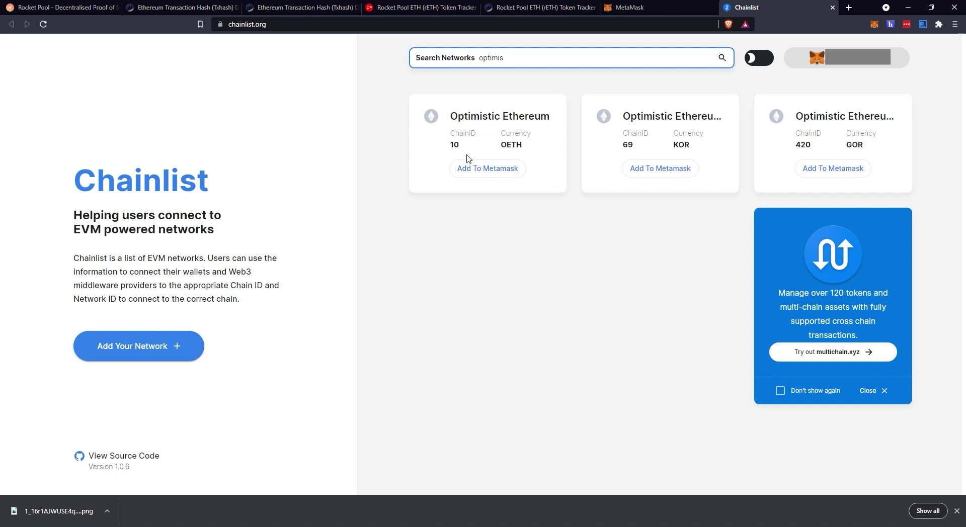
# Add Optimistic Ethereum (chain ID 10) to MetaMask, approve it and switch the wallet to that network
pyautogui.click(480, 172)
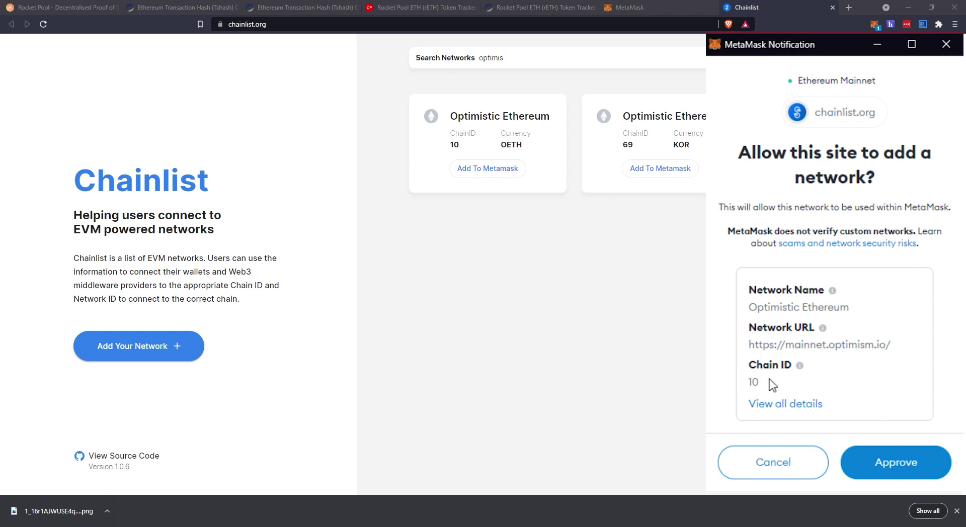
pyautogui.click(899, 474)
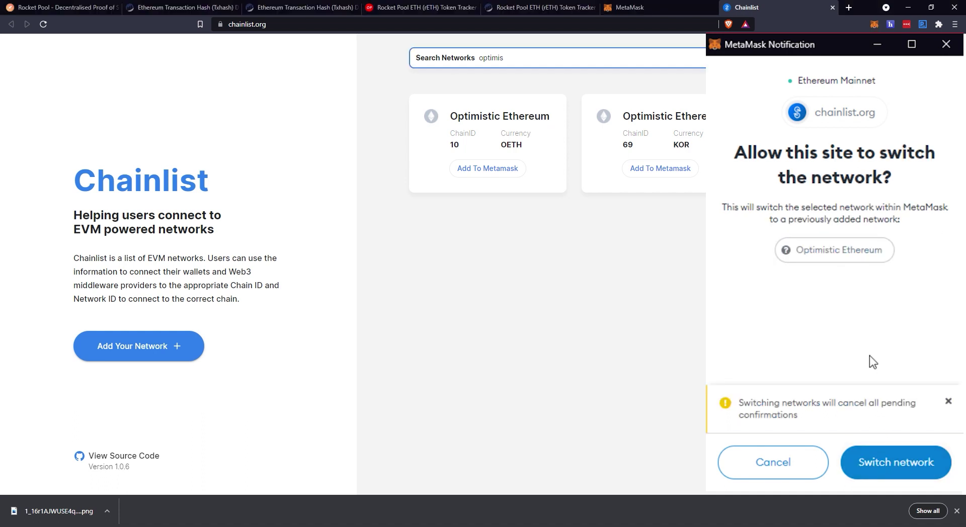
pyautogui.click(902, 462)
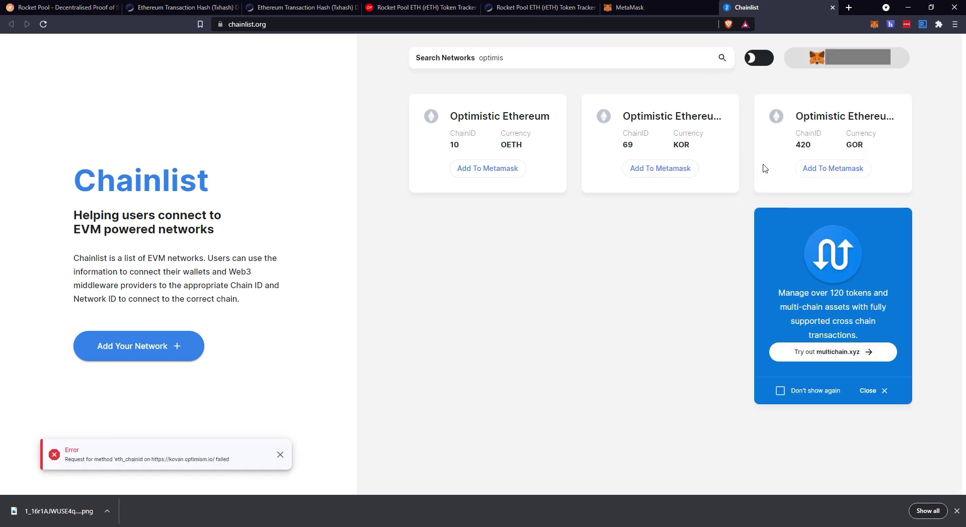
# Request adding the Optimistic Ethereum testnet with chain ID 420 and review the network details in MetaMask
pyautogui.click(815, 161)
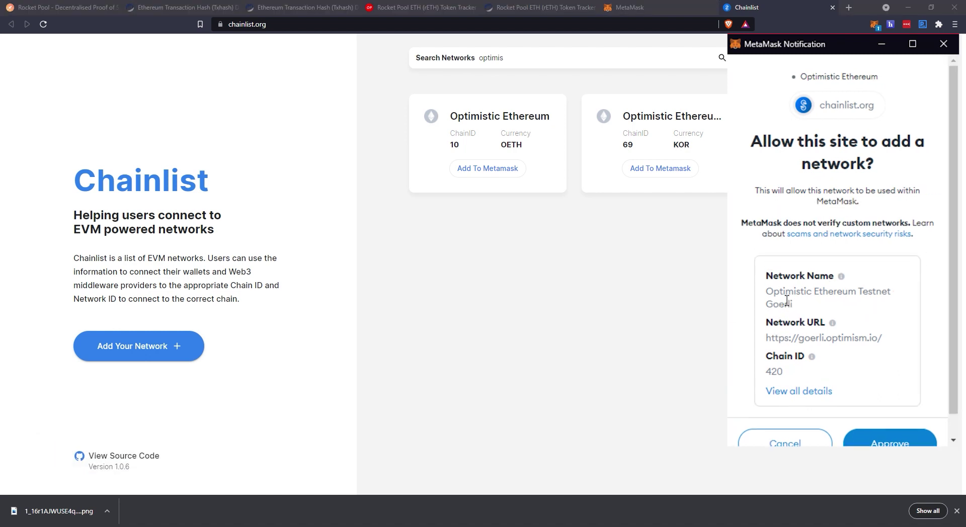
pyautogui.scroll(-1, 820, 314)
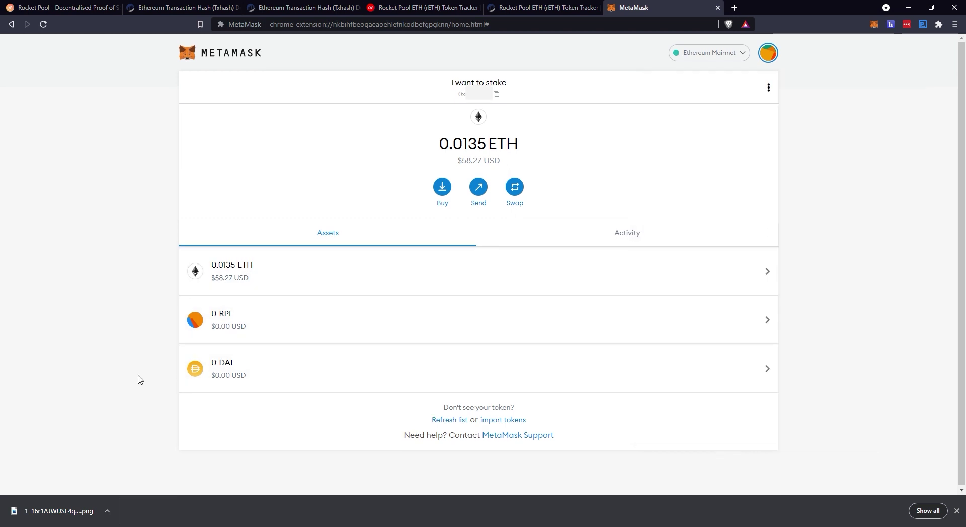
# Search the tokens available for import on Ethereum Mainnet for rETH and look through the matches
pyautogui.click(500, 421)
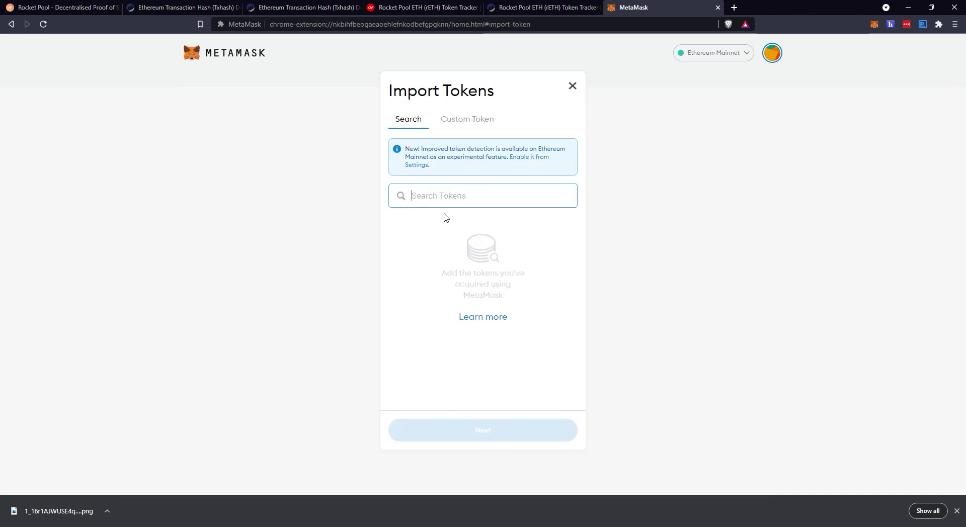
pyautogui.write('rETH')
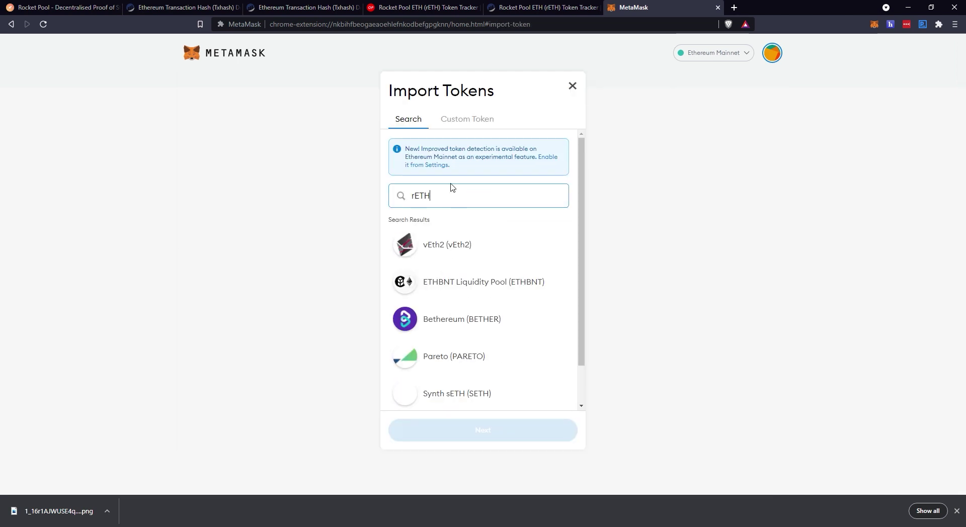
pyautogui.scroll(-1, 478, 262)
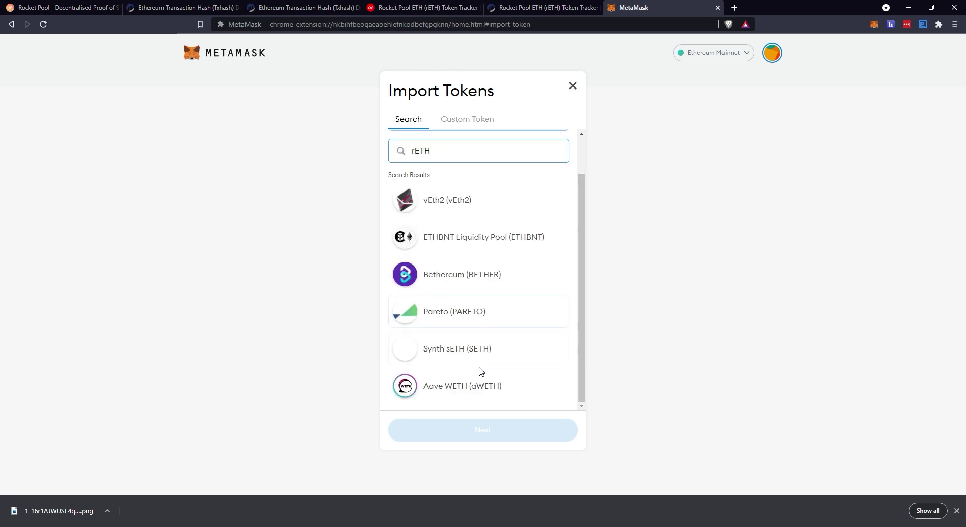
pyautogui.scroll(1, 479, 371)
pyautogui.press('BackSpace')
pyautogui.press('BackSpace')
pyautogui.press('BackSpace')
pyautogui.press('BackSpace')
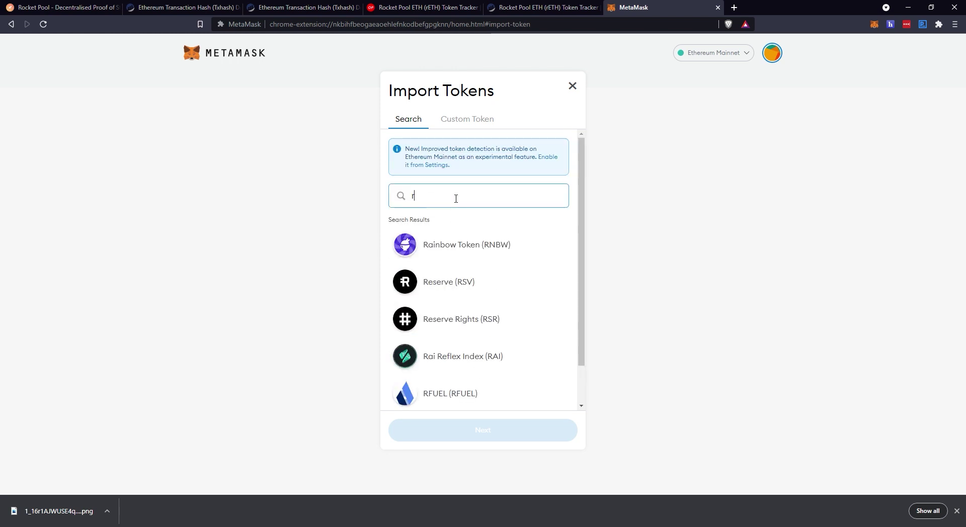
# Import rETH on Ethereum Mainnet as a custom token with contract address 0xae78736cd615f374d3085123a210448e74fc6393, and return to the account overview
pyautogui.click(467, 124)
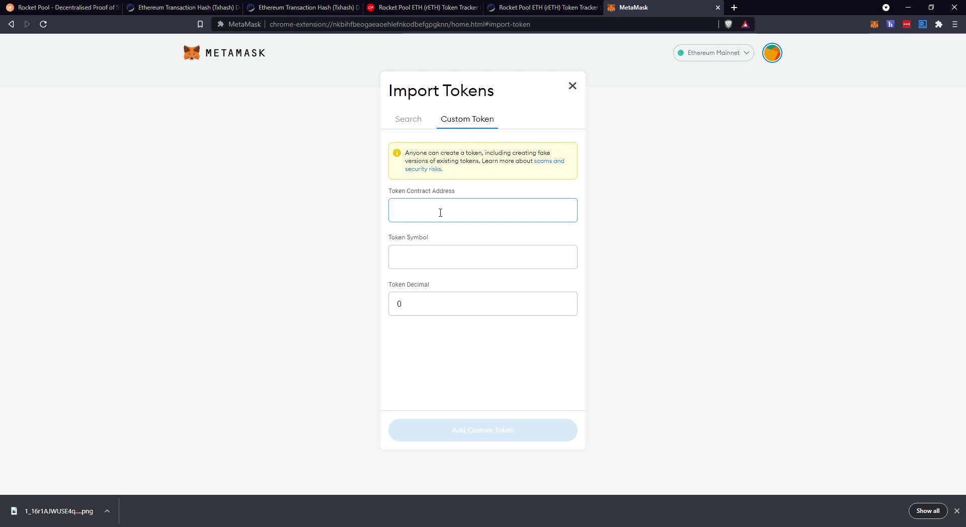
pyautogui.hotkey('ctrl', 'v')
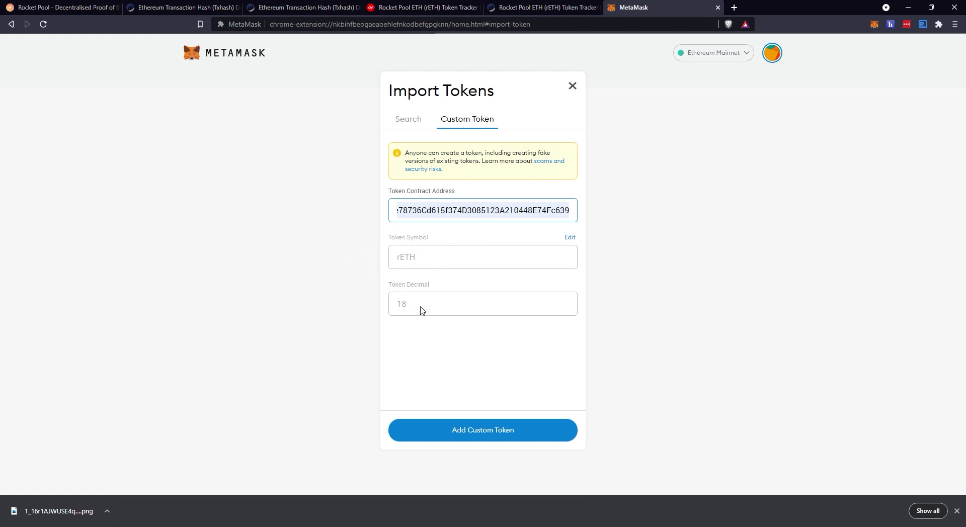
pyautogui.click(493, 434)
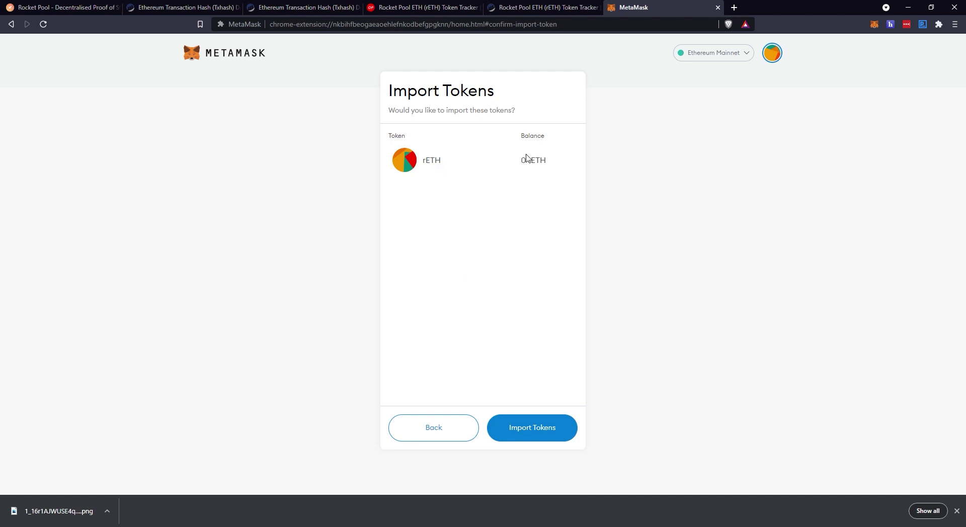
pyautogui.click(545, 435)
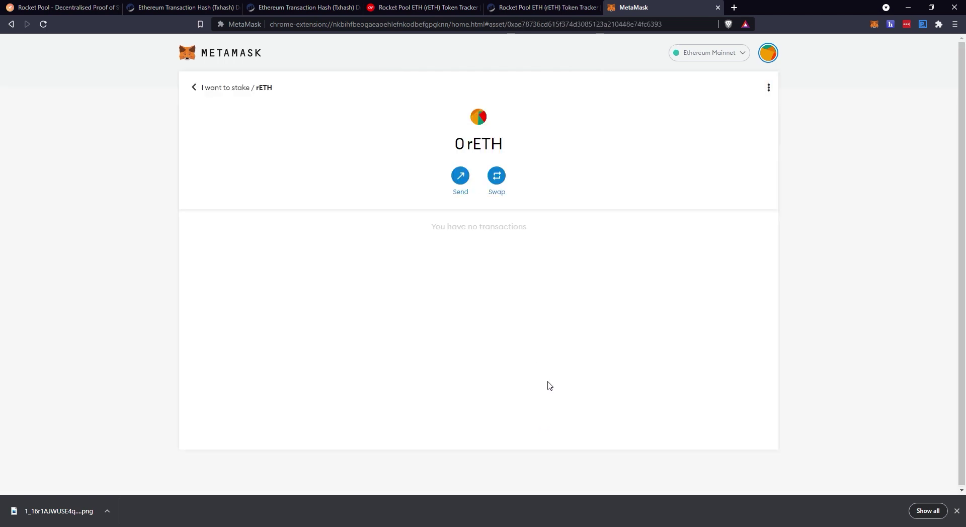
pyautogui.click(200, 89)
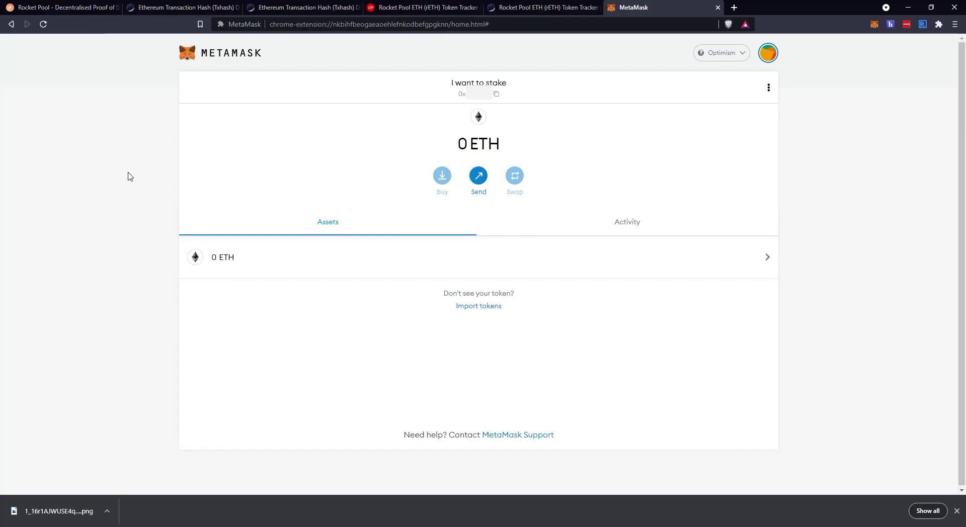
# Select the Optimism network, import rETH as a custom token with contract address 0x9bcef72be871e61ed4fbbc7630889bee758eb81d, and return to the account overview
pyautogui.click(720, 54)
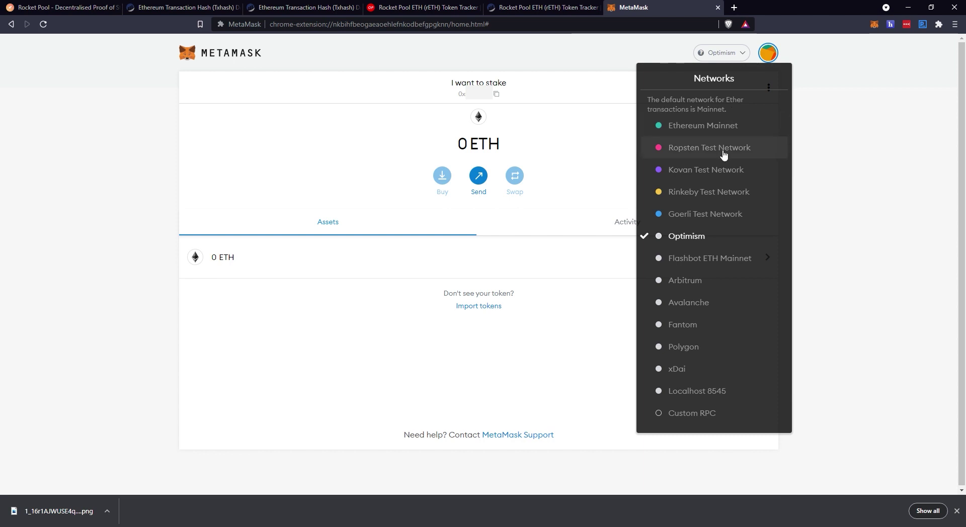
pyautogui.click(690, 238)
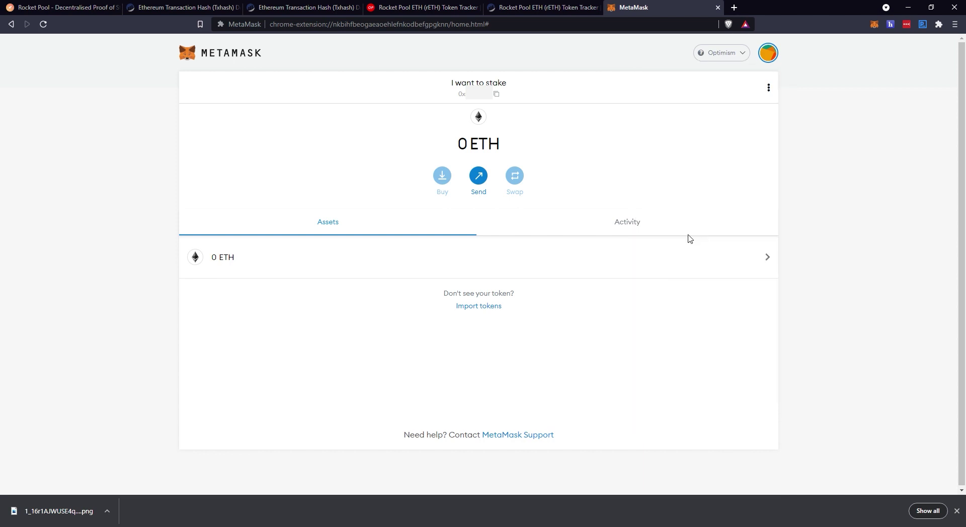
pyautogui.click(479, 307)
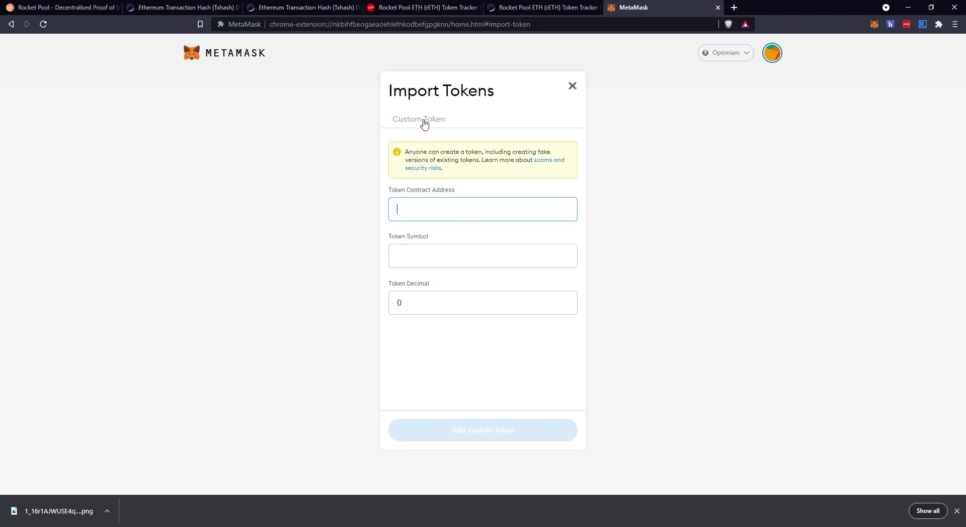
pyautogui.hotkey('ctrl', 'v')
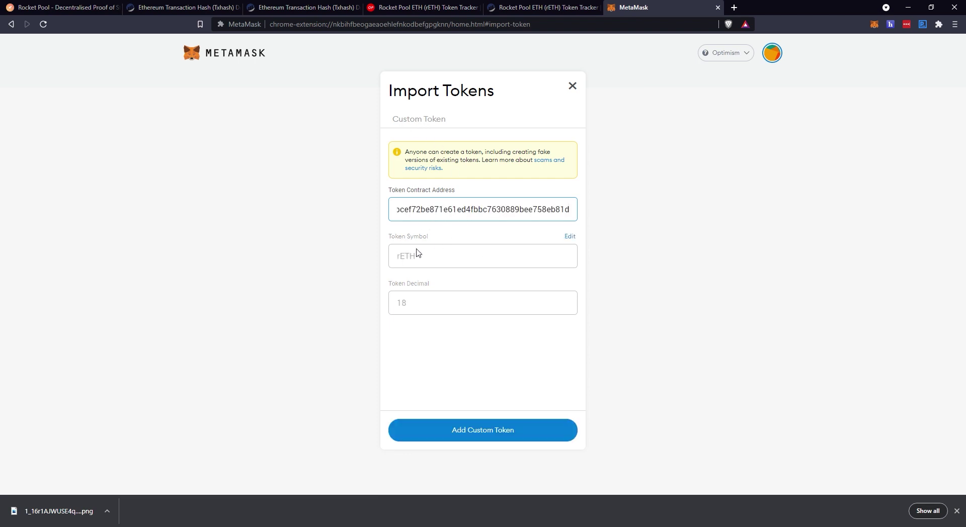
pyautogui.click(511, 430)
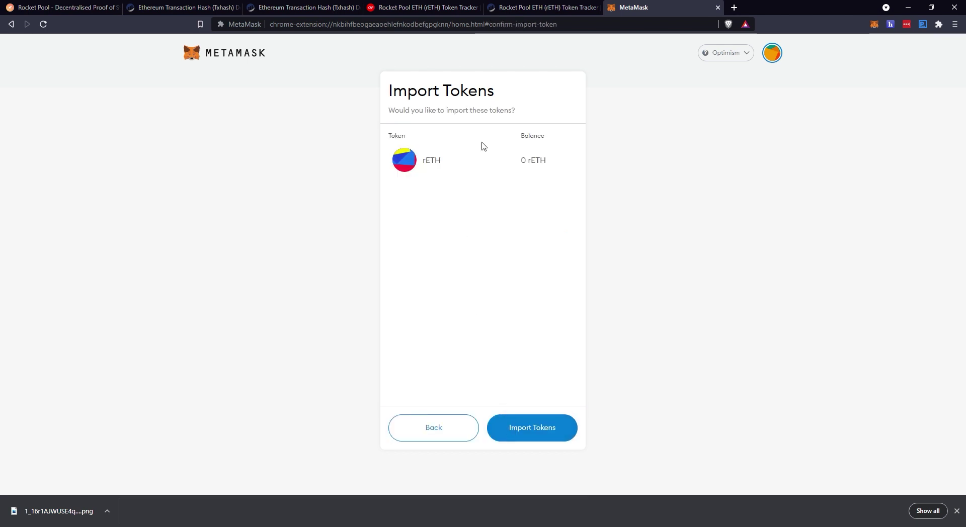
pyautogui.click(547, 432)
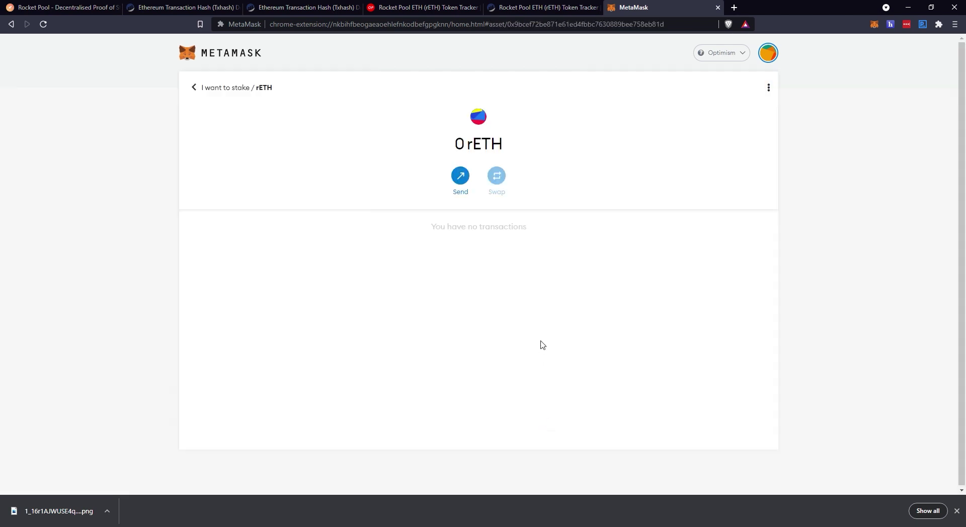
pyautogui.click(193, 89)
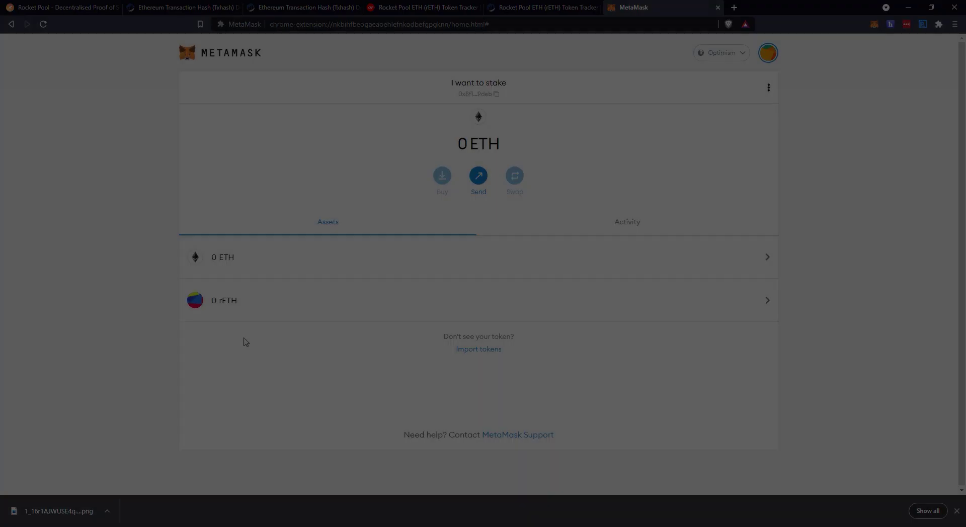